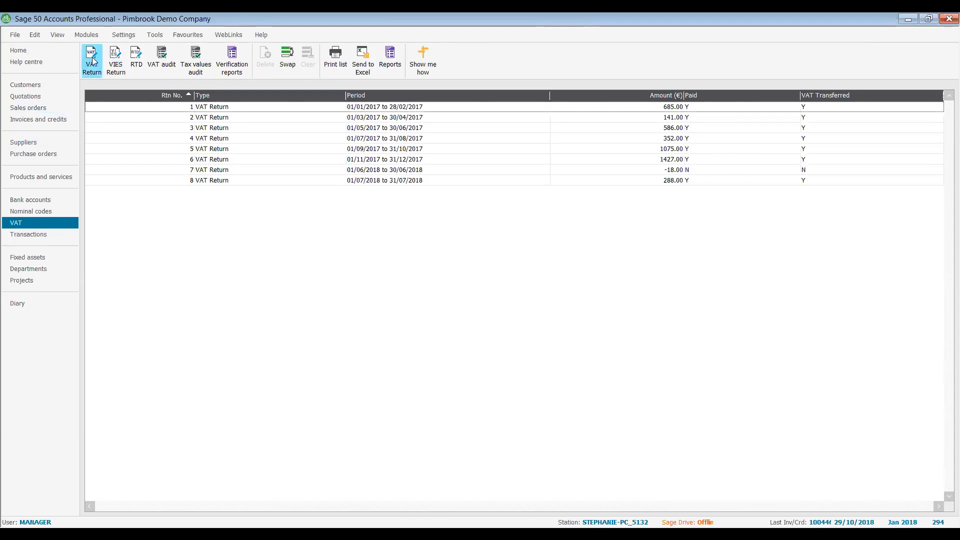
- Calculate a new VAT return for 01/08/2018 to 31/10/2018, including the earlier unreconciled transactions
{"action": "left_click", "coordinate": [92, 61]}
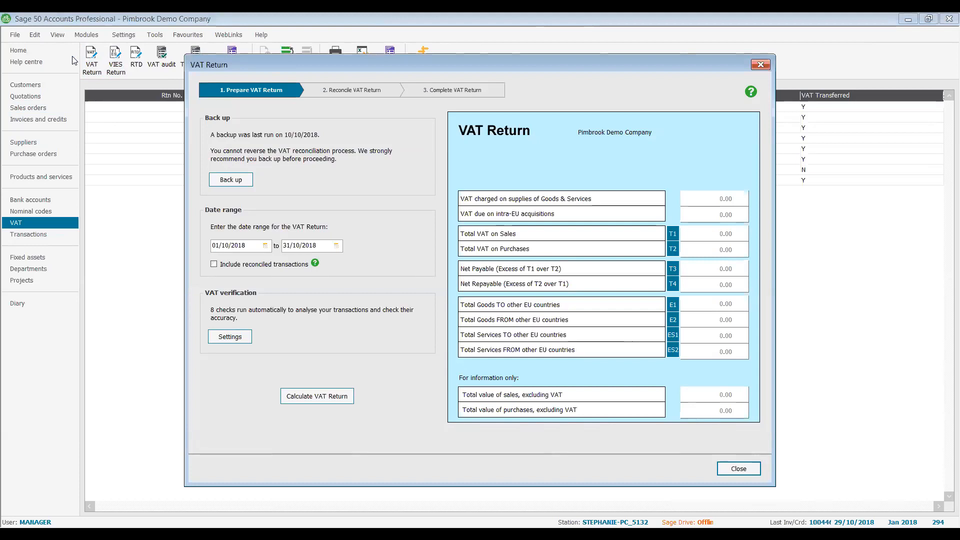
{"action": "left_click", "coordinate": [228, 244]}
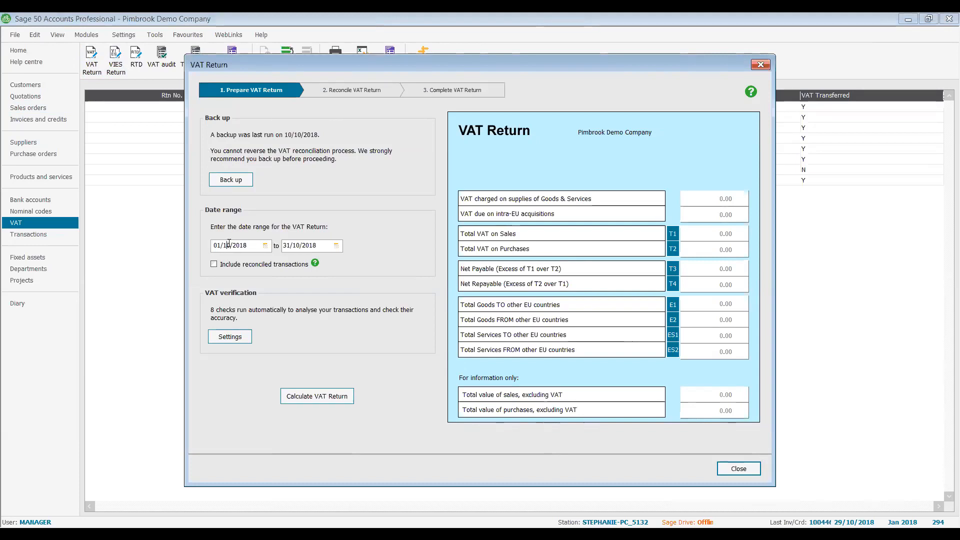
{"action": "key", "text": "BackSpace"}
{"action": "type", "text": "0"}
{"action": "left_click", "coordinate": [322, 395]}
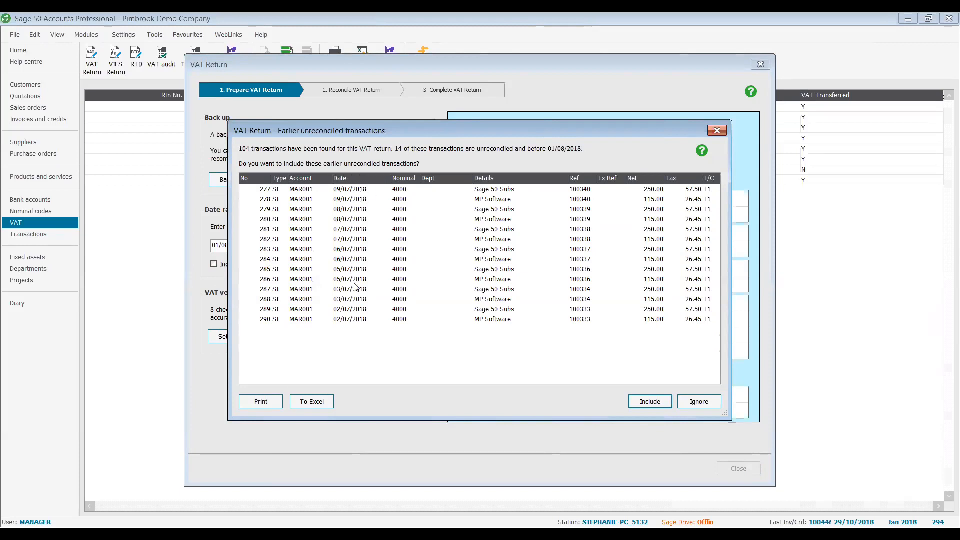
{"action": "left_click", "coordinate": [659, 406]}
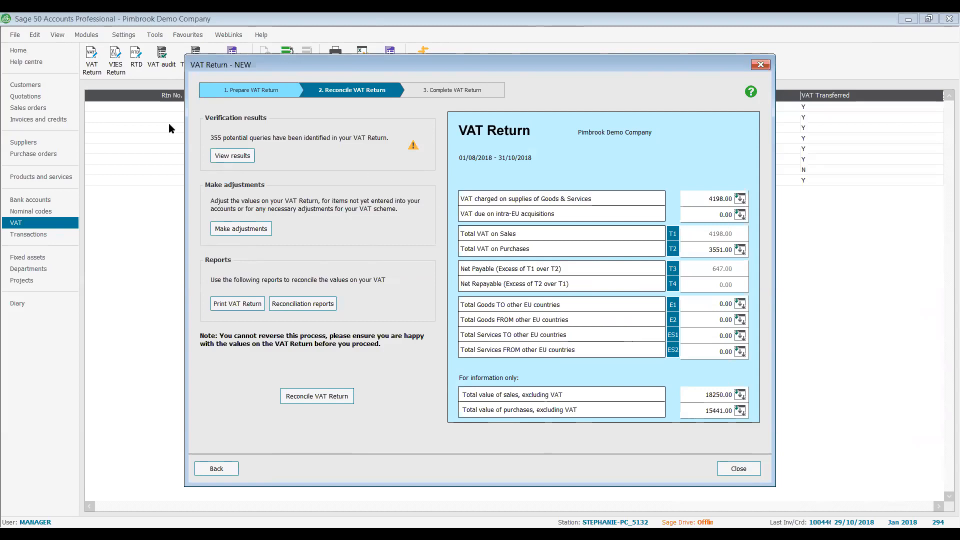
- Review the verification results summary, then reconcile the VAT return and flag its transactions as VAT reconciled
{"action": "left_click", "coordinate": [228, 158]}
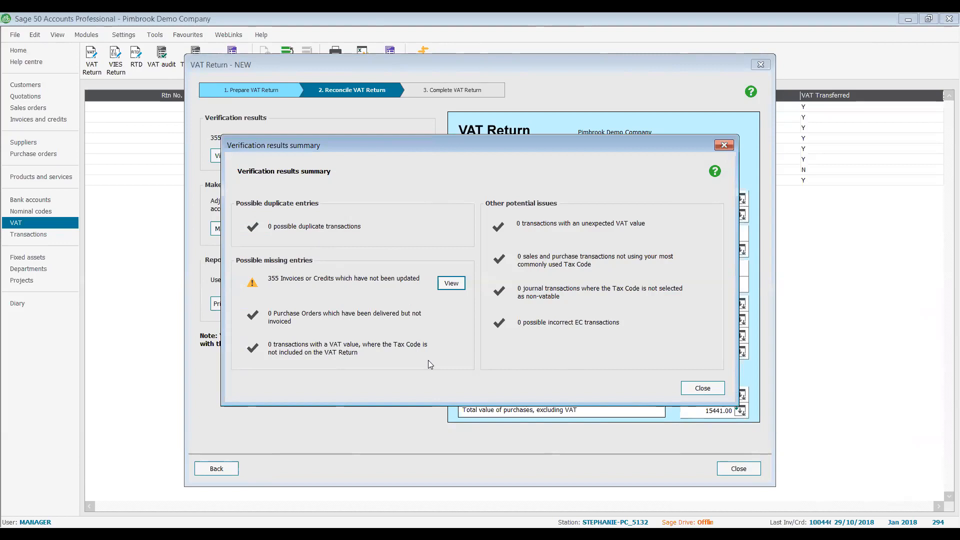
{"action": "left_click", "coordinate": [702, 388]}
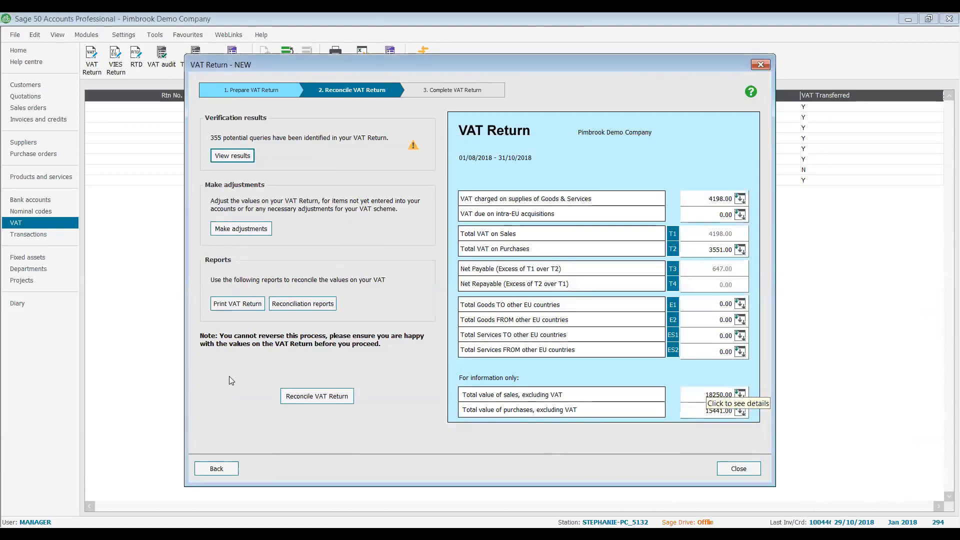
{"action": "left_click", "coordinate": [311, 399]}
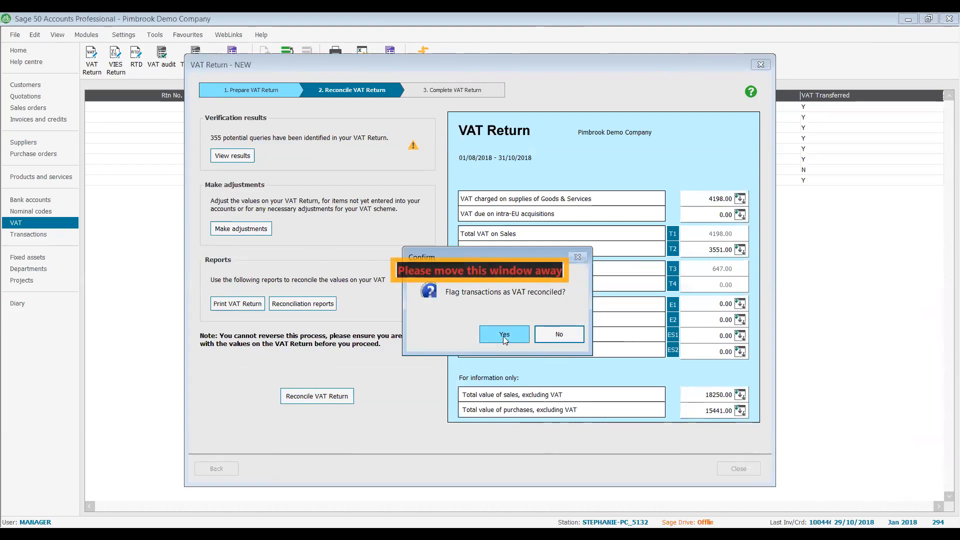
{"action": "left_click_drag", "start_coordinate": [491, 251], "coordinate": [275, 203]}
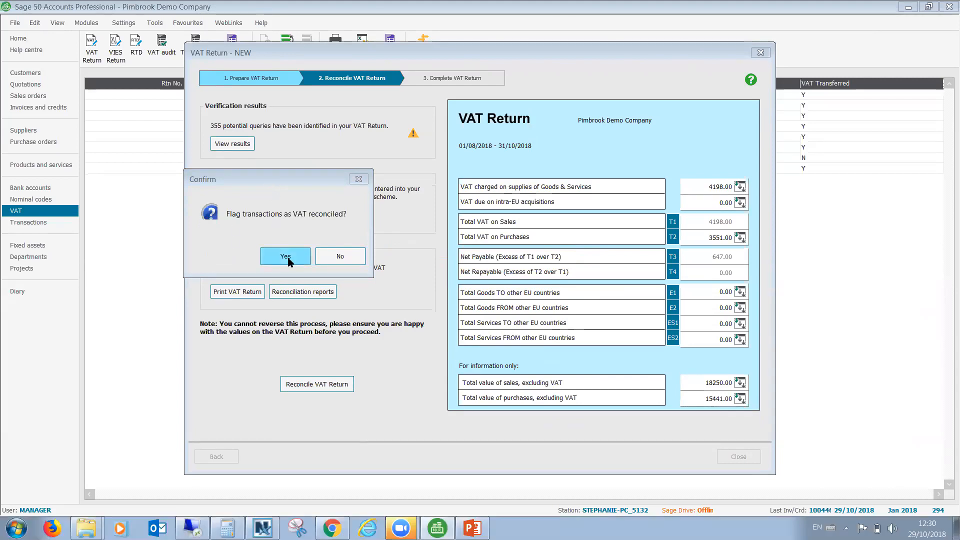
{"action": "left_click", "coordinate": [287, 258]}
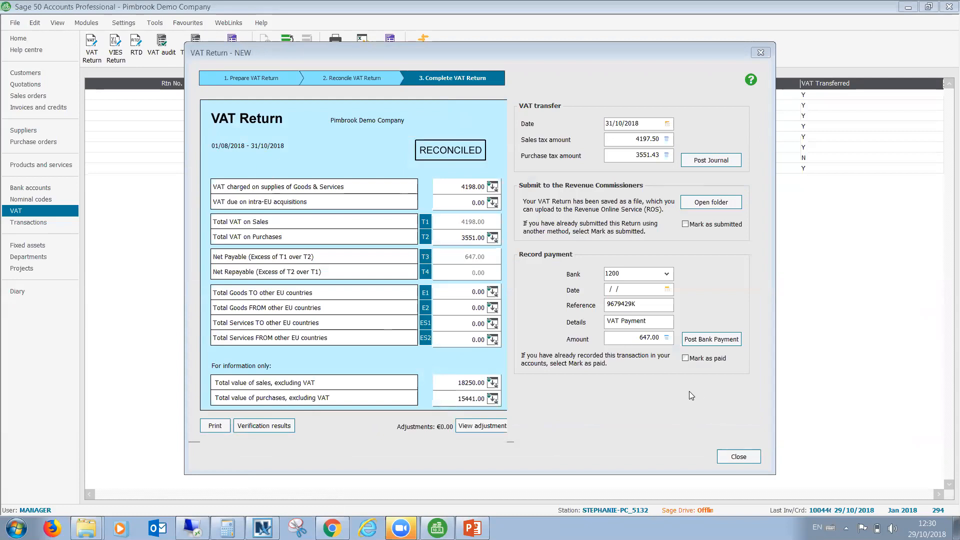
{"action": "left_click", "coordinate": [647, 404]}
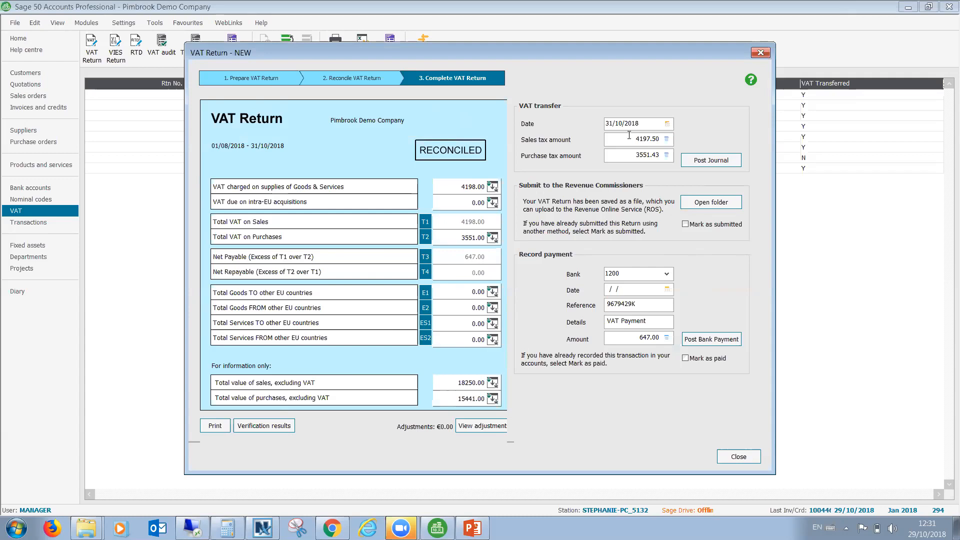
- Post the VAT transfer journal dated 31/10/2018 and mark the return as submitted
{"action": "left_click", "coordinate": [711, 161]}
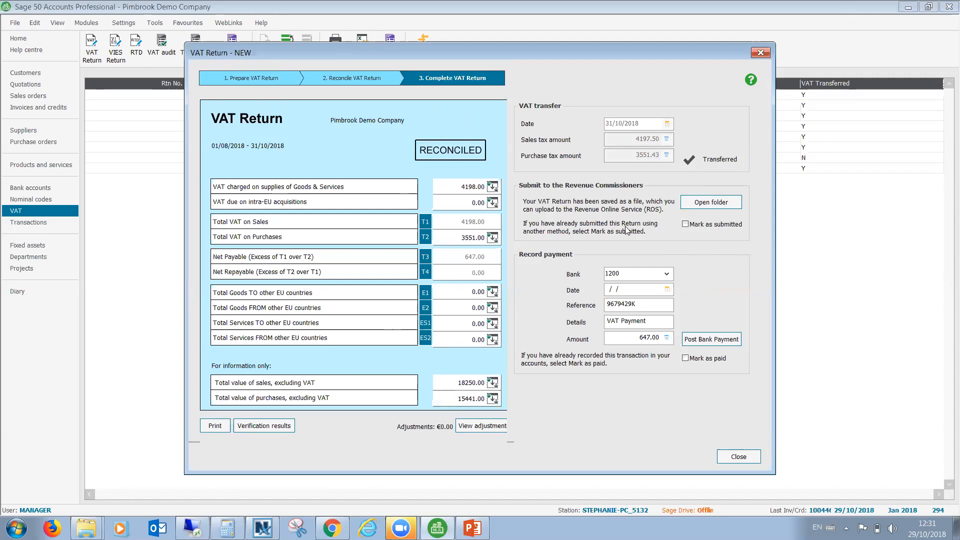
{"action": "left_click", "coordinate": [685, 224]}
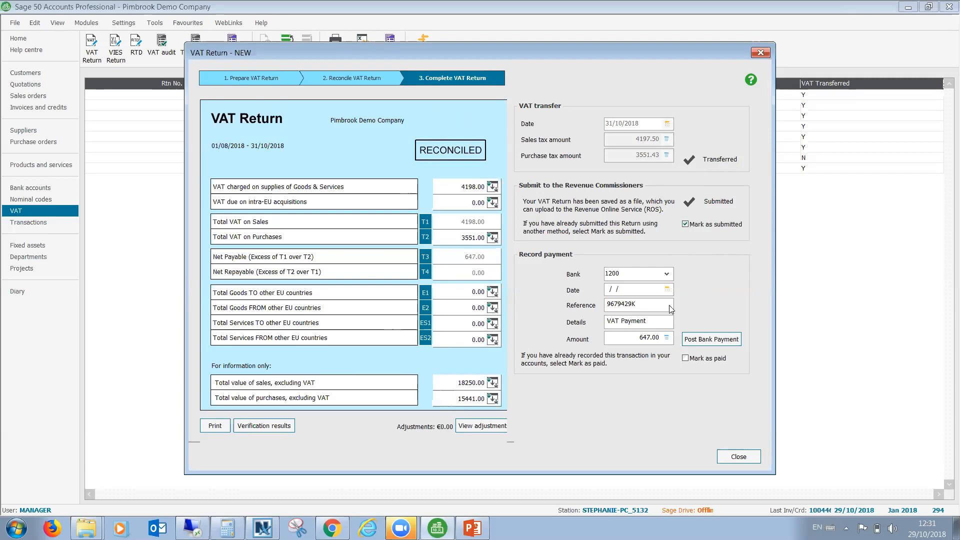
- Post the VAT bank payment from account 1200 dated 31/10/2018, close the return and select it in the VAT list
{"action": "left_click", "coordinate": [622, 289]}
{"action": "type", "text": "31/10/18"}
{"action": "key", "text": "Tab"}
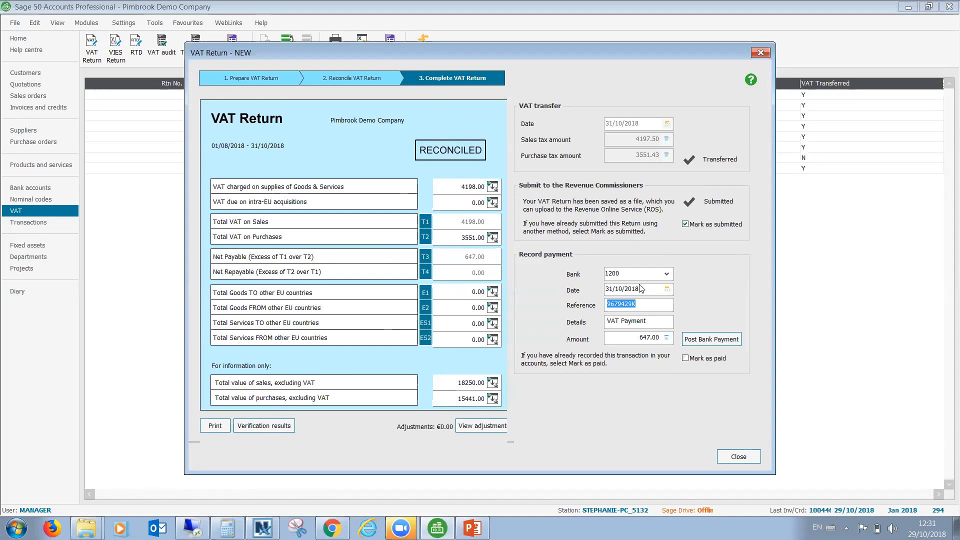
{"action": "left_click", "coordinate": [719, 333]}
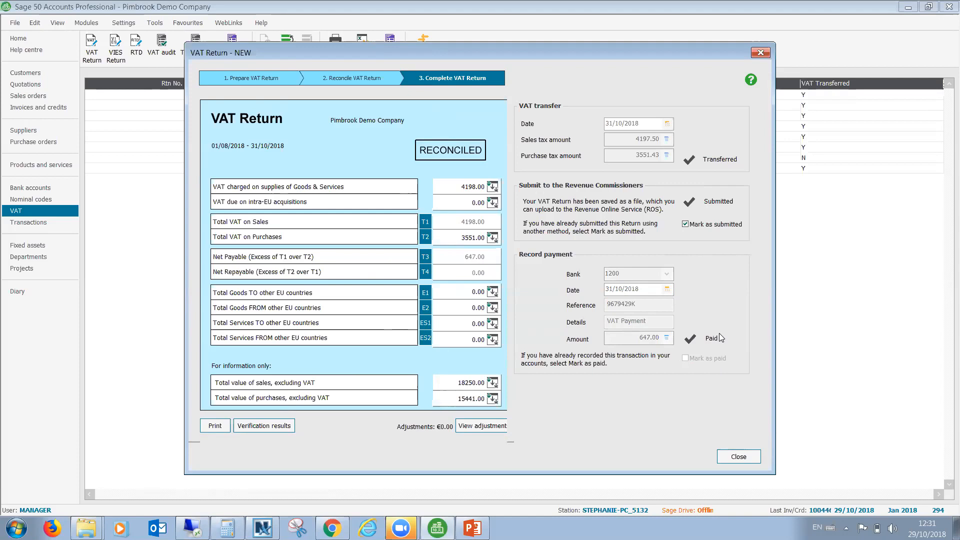
{"action": "left_click", "coordinate": [734, 457]}
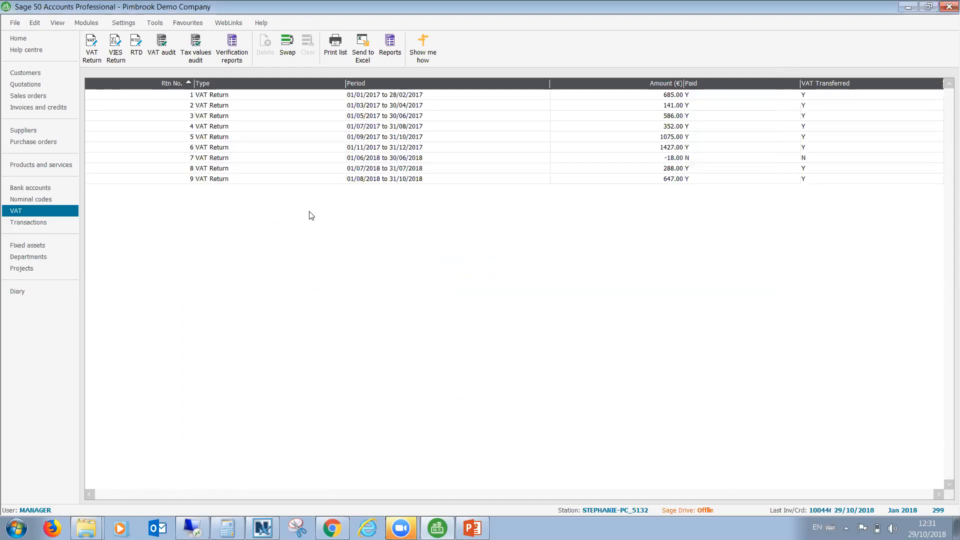
{"action": "left_click", "coordinate": [380, 181]}
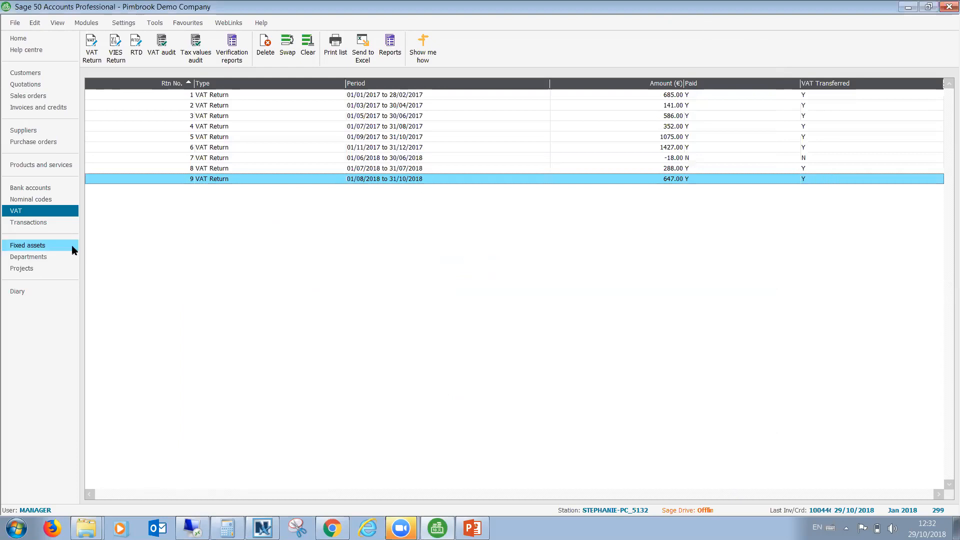
- Start reconciling the Bank Current Account 1200 with the statement reference "Bank rec"
{"action": "left_click", "coordinate": [43, 190]}
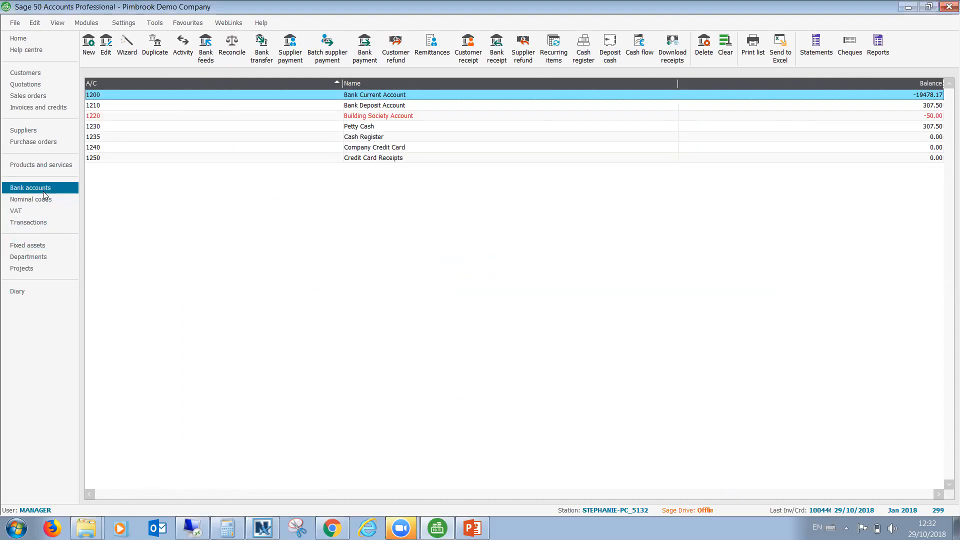
{"action": "left_click", "coordinate": [231, 48]}
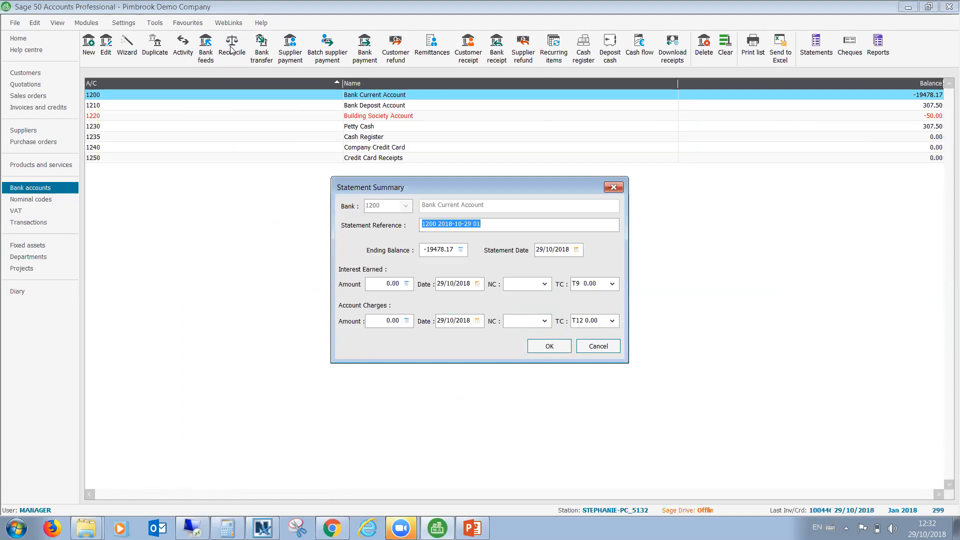
{"action": "type", "text": "Bank"}
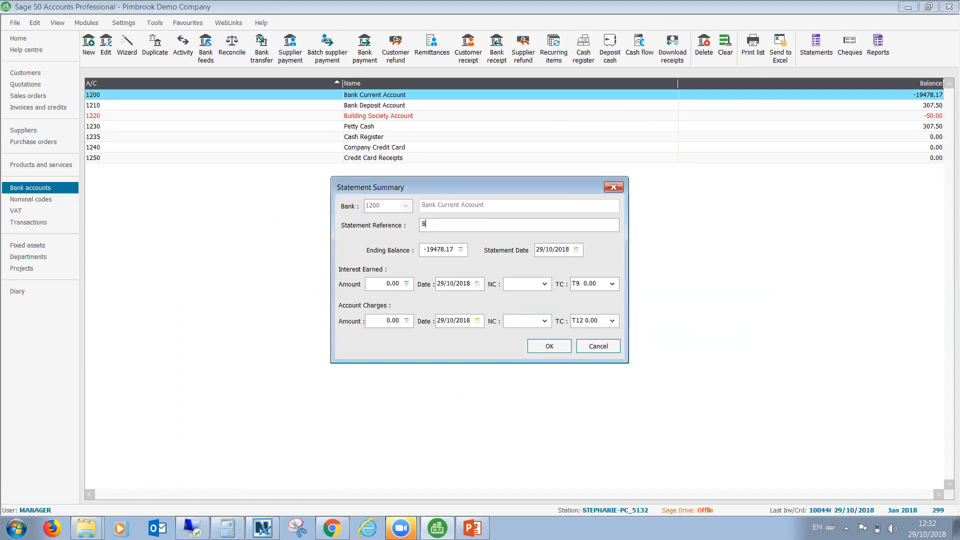
{"action": "type", "text": " rec"}
- Set the statement's ending balance to -15644.17 and accept the statement summary
{"action": "left_click_drag", "start_coordinate": [453, 250], "coordinate": [212, 222]}
{"action": "key", "text": "BackSpace"}
{"action": "key", "text": "BackSpace"}
{"action": "key", "text": "BackSpace"}
{"action": "key", "text": "BackSpace"}
{"action": "key", "text": "BackSpace"}
{"action": "key", "text": "BackSpace"}
{"action": "key", "text": "BackSpace"}
{"action": "key", "text": "Delete"}
{"action": "type", "text": "15644.17"}
{"action": "left_click", "coordinate": [549, 352]}
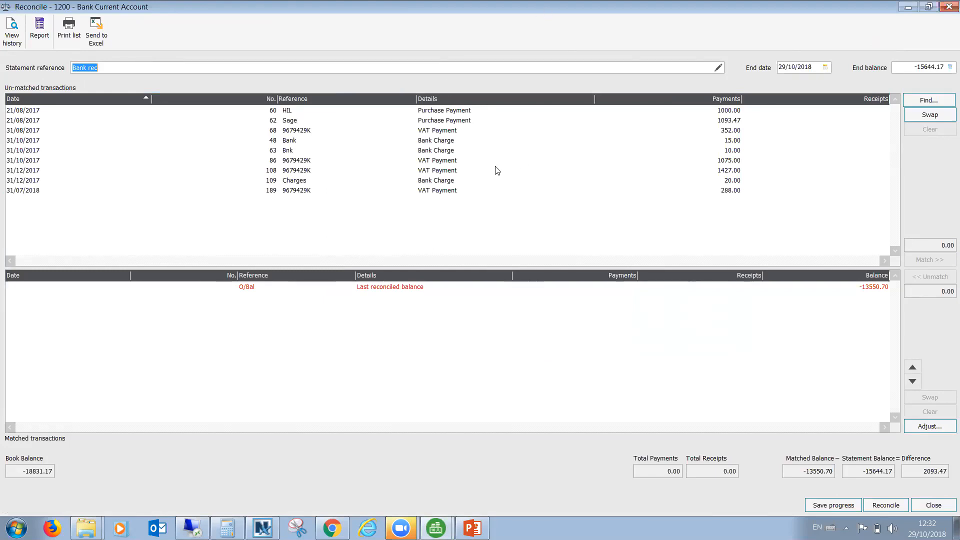
- Match the HIL 1000.00 and Sage 1093.47 purchase payments to the statement and save the reconciliation progress
{"action": "left_click", "coordinate": [580, 111]}
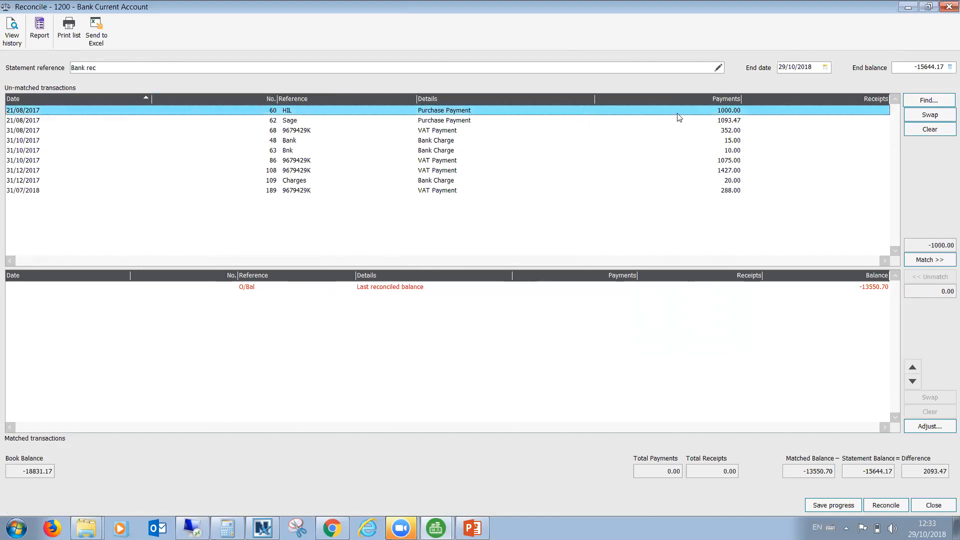
{"action": "left_click", "coordinate": [655, 122]}
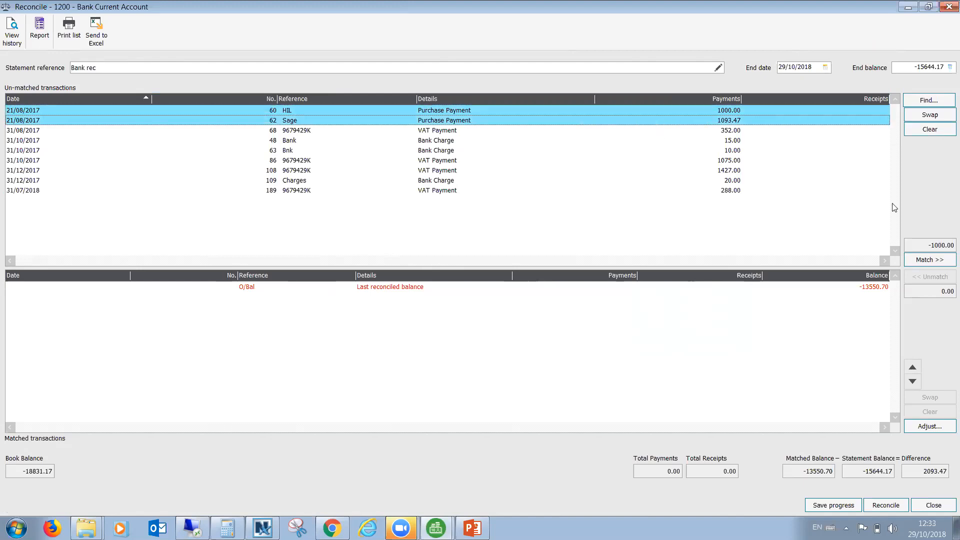
{"action": "left_click", "coordinate": [921, 261]}
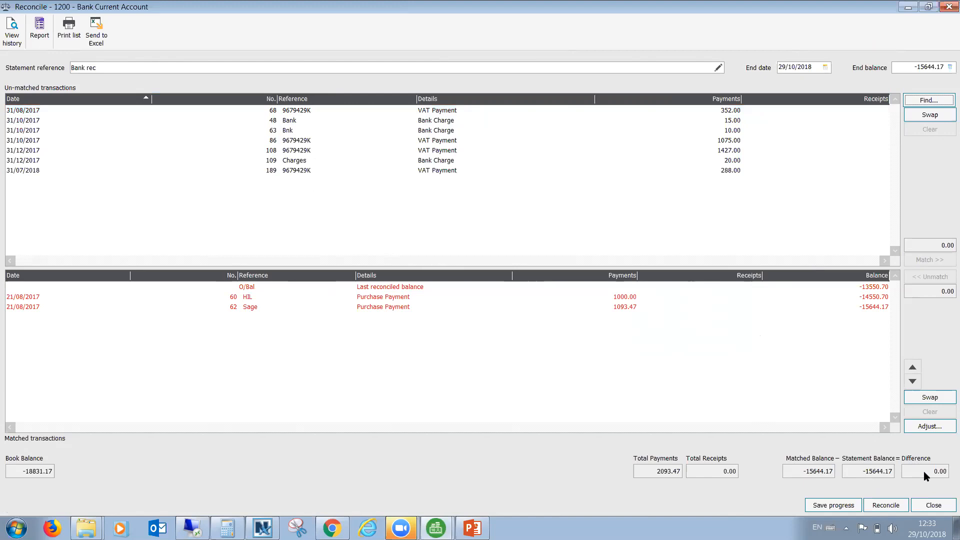
{"action": "left_click", "coordinate": [820, 507]}
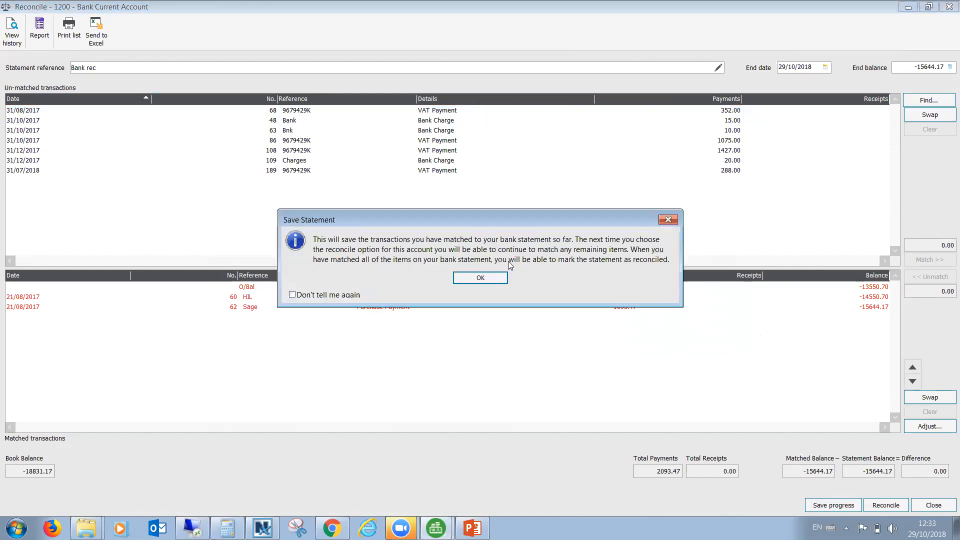
{"action": "left_click", "coordinate": [481, 278]}
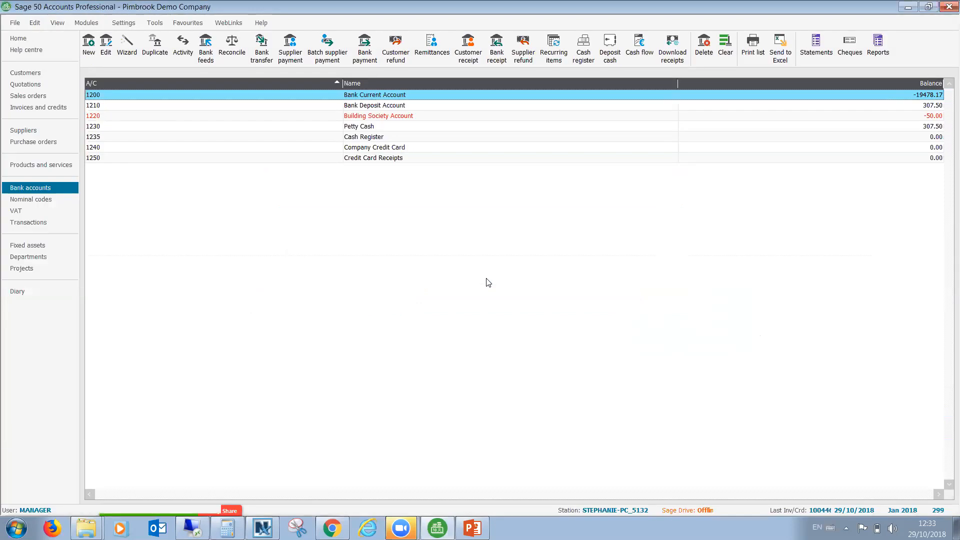
- Resume the saved bank statement for account 1200 and match the 20.00 bank charge dated 31/12/2017
{"action": "left_click", "coordinate": [227, 44]}
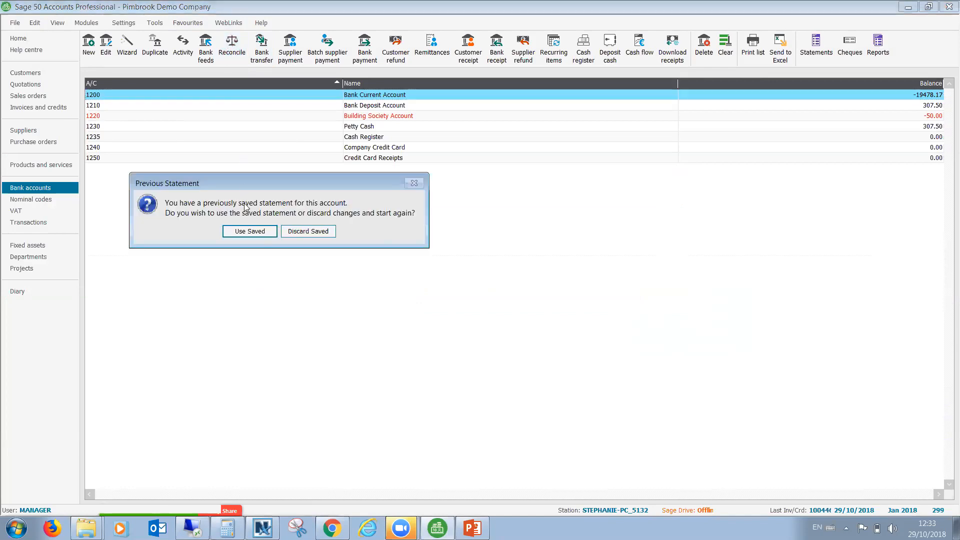
{"action": "left_click", "coordinate": [236, 233]}
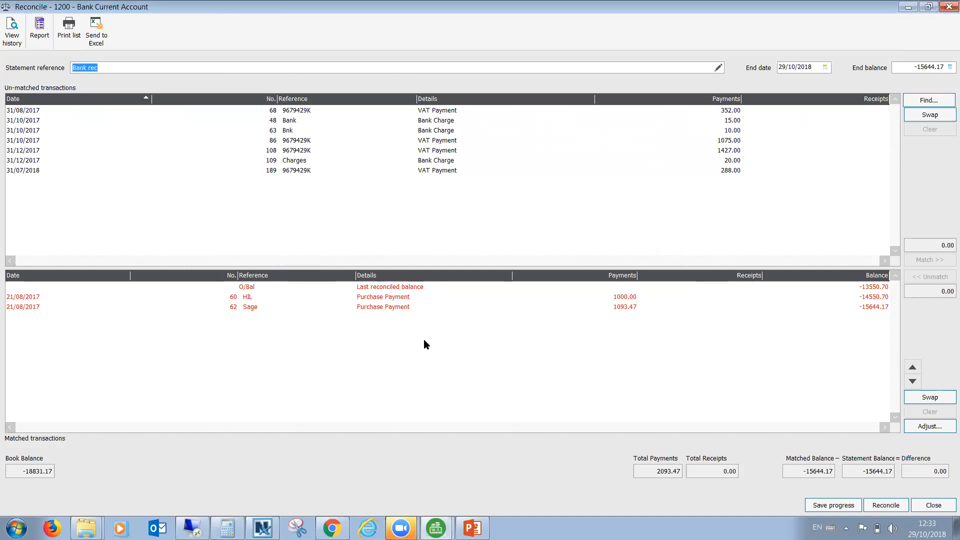
{"action": "left_click", "coordinate": [456, 160]}
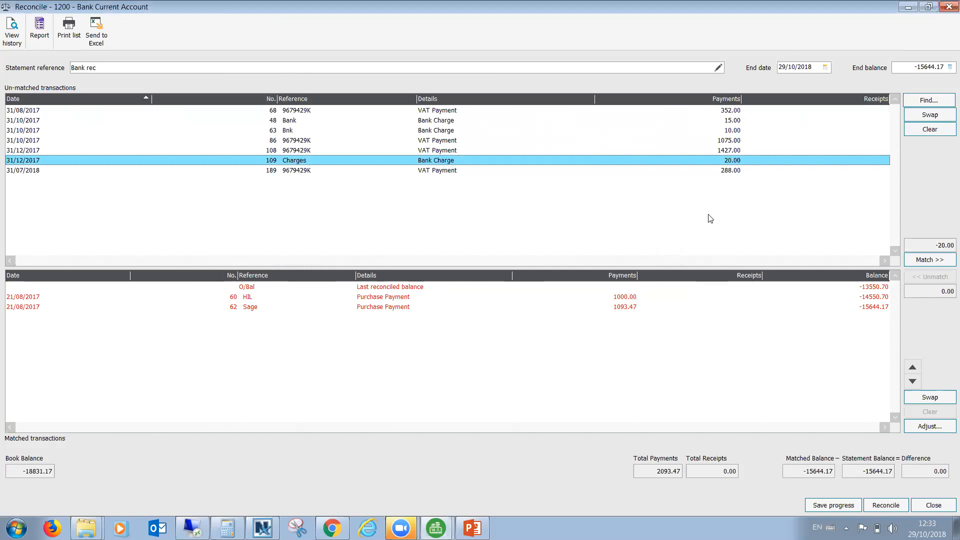
{"action": "left_click", "coordinate": [931, 260]}
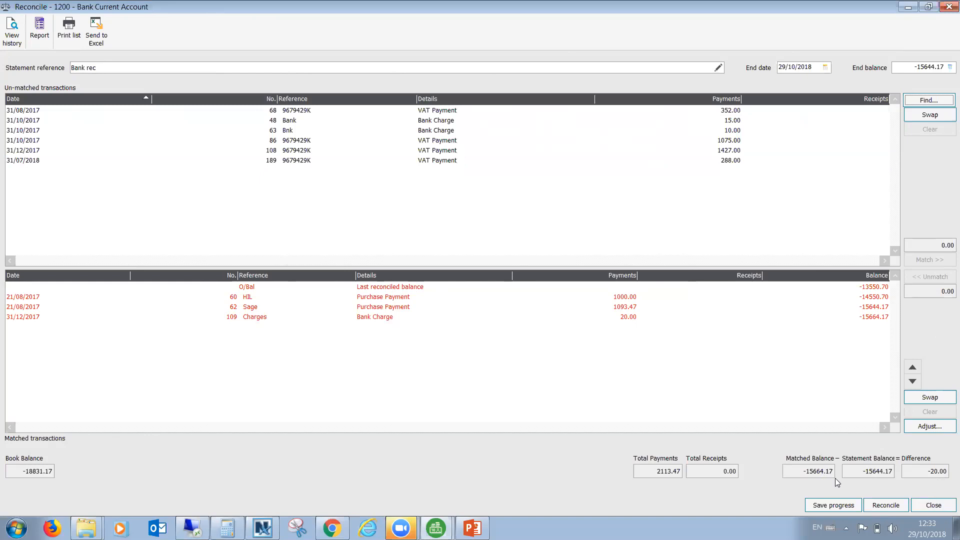
- Start a Bank Payment adjustment for the reconciliation and move its entry window over the transaction lists
{"action": "left_click", "coordinate": [934, 427]}
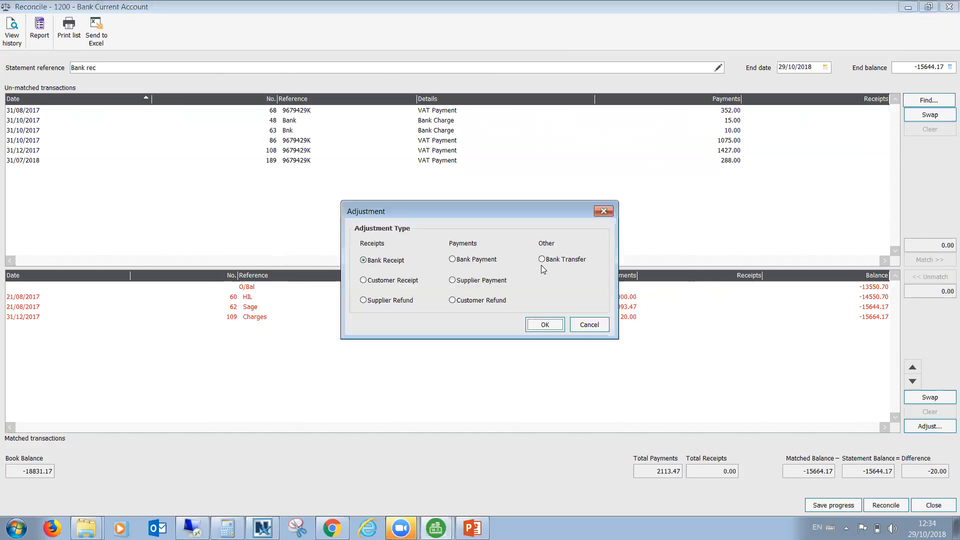
{"action": "left_click", "coordinate": [454, 260]}
{"action": "left_click", "coordinate": [542, 325]}
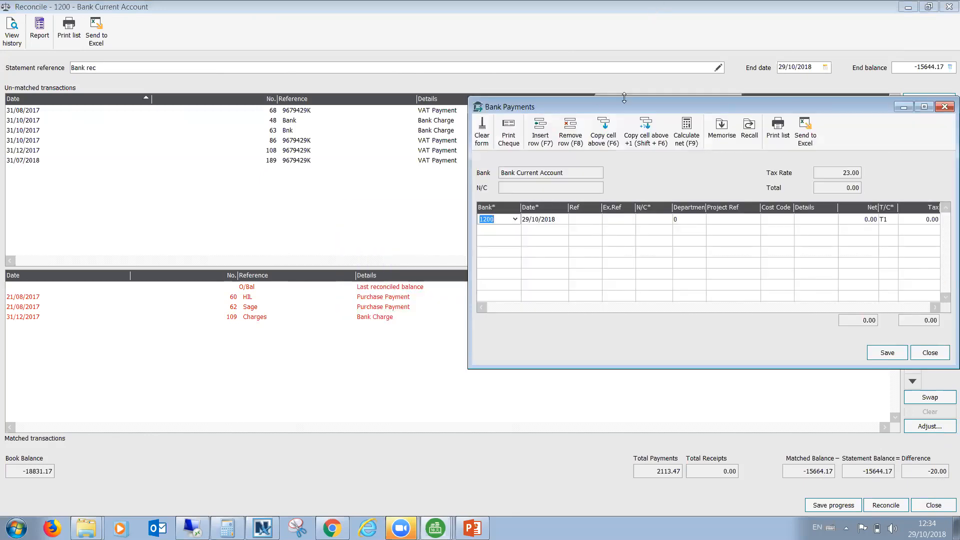
{"action": "left_click_drag", "start_coordinate": [610, 102], "coordinate": [604, 102]}
{"action": "left_click_drag", "start_coordinate": [345, 82], "coordinate": [345, 82]}
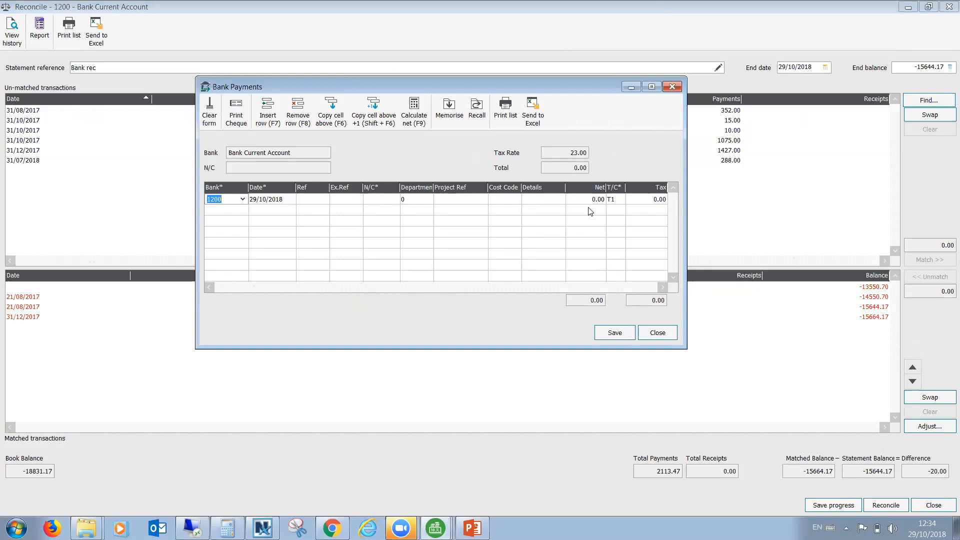
- Assign nominal code 7901 Bank Charges to the first bank payment line
{"action": "left_click", "coordinate": [375, 200]}
{"action": "left_click", "coordinate": [394, 199]}
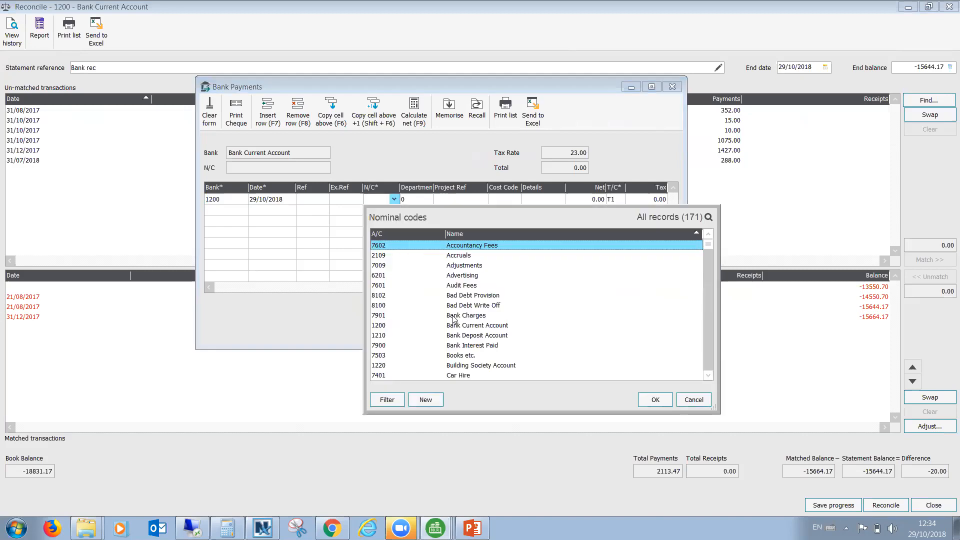
{"action": "left_click", "coordinate": [454, 319]}
{"action": "left_click", "coordinate": [655, 399]}
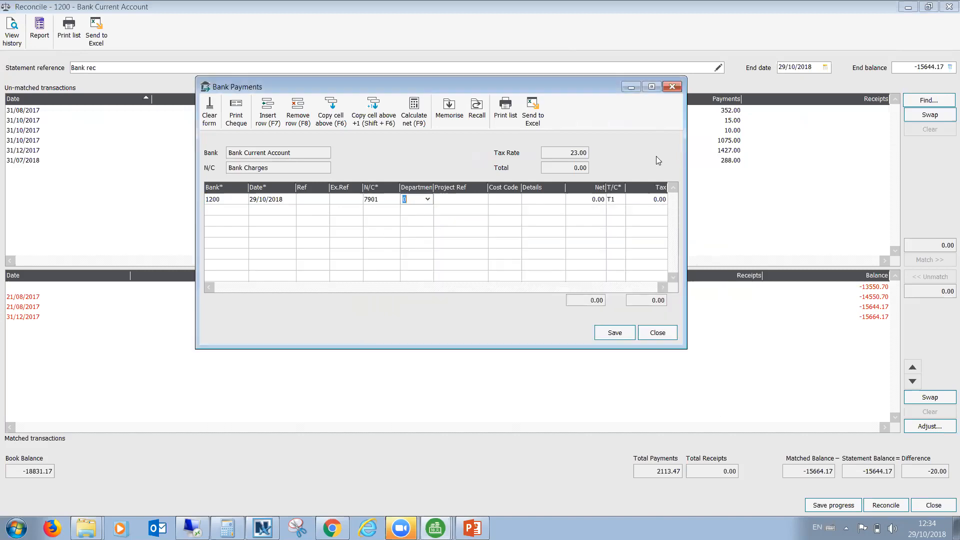
- Set the bank charge line's net amount to 20.00 with tax code T9
{"action": "left_click", "coordinate": [589, 199]}
{"action": "key", "text": "Down"}
{"action": "key", "text": "Tab"}
{"action": "left_click", "coordinate": [591, 200]}
{"action": "type", "text": "20"}
{"action": "key", "text": "Tab"}
{"action": "type", "text": "T9"}
{"action": "key", "text": "Tab"}
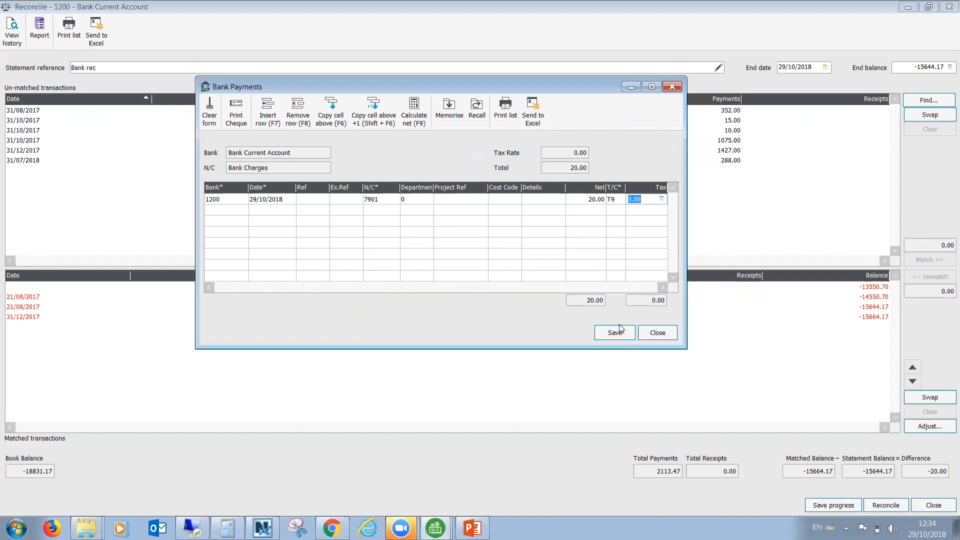
- Save the bank charge payment and close the bank payment entry window
{"action": "left_click", "coordinate": [620, 335]}
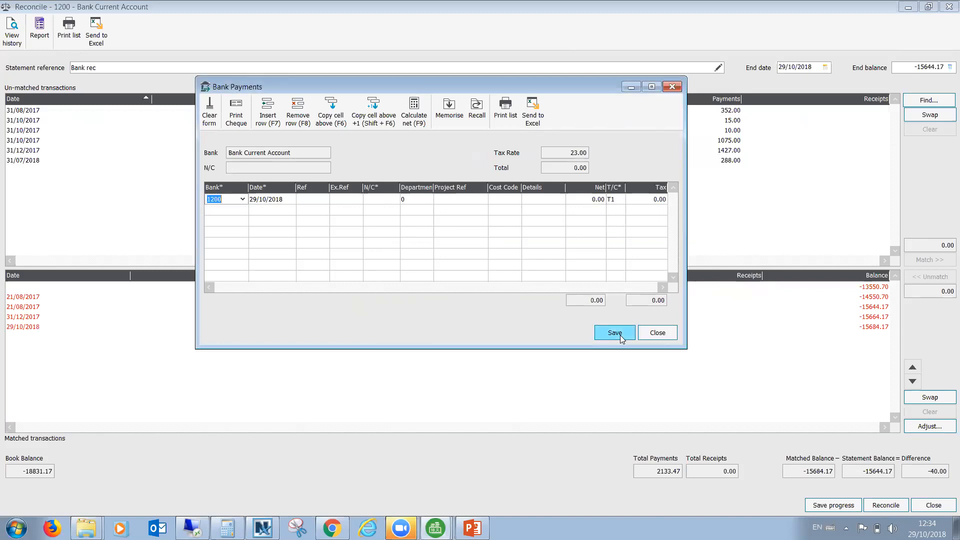
{"action": "left_click", "coordinate": [659, 332]}
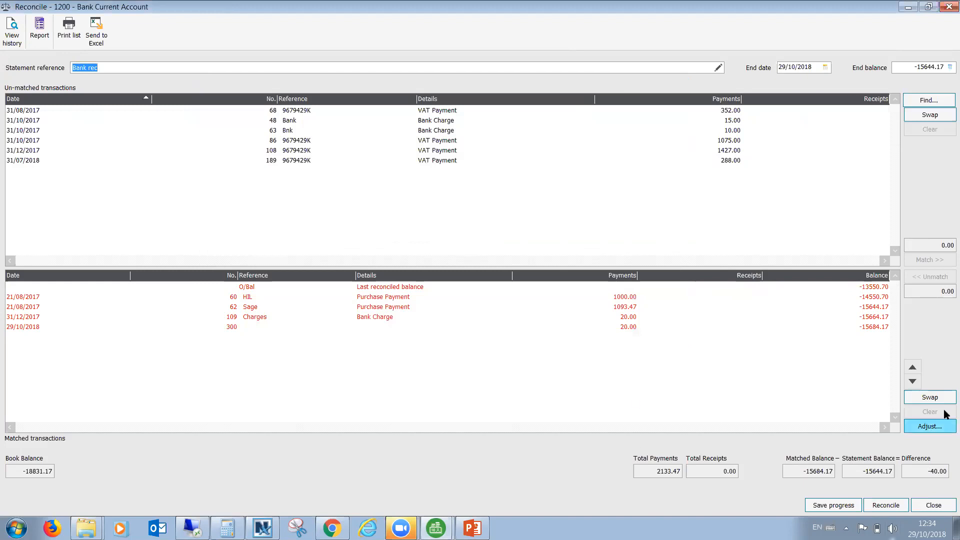
- Start a Bank Receipt adjustment for the reconciliation and assign nominal code 7901 Bank Charges to its first line
{"action": "left_click", "coordinate": [930, 427]}
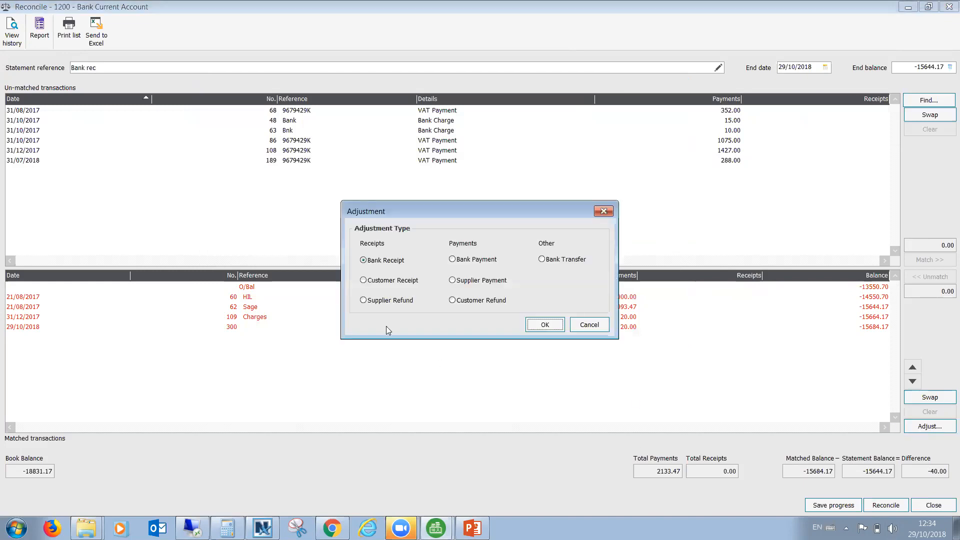
{"action": "left_click", "coordinate": [546, 326]}
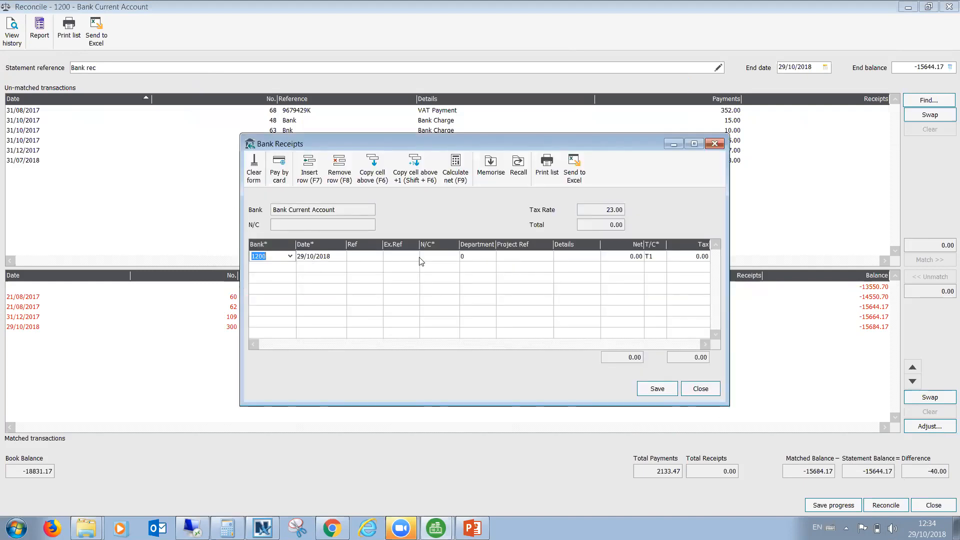
{"action": "left_click", "coordinate": [433, 257]}
{"action": "left_click", "coordinate": [454, 258]}
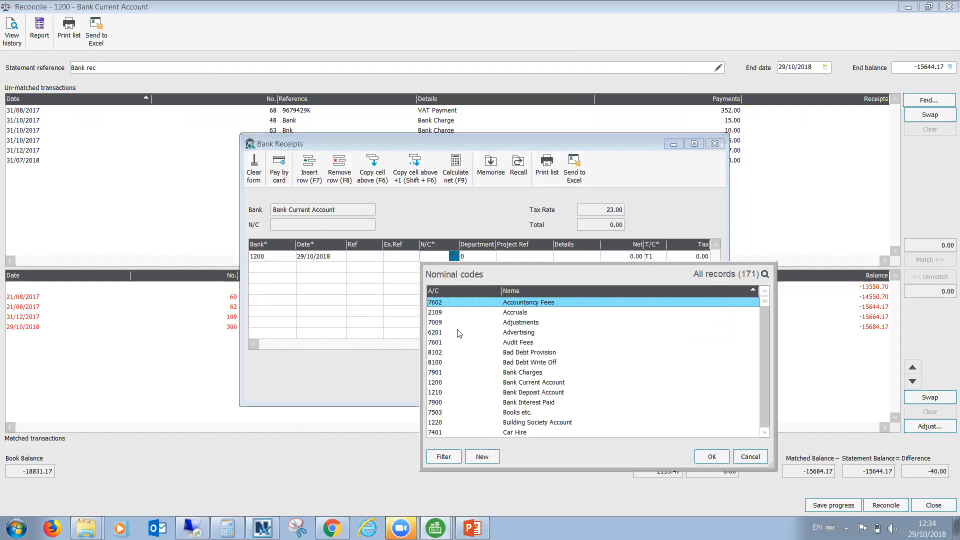
{"action": "left_click", "coordinate": [481, 373]}
{"action": "left_click", "coordinate": [711, 456]}
- Set the bank receipt's net amount to 40.00 with tax code T9, save it and close the entry window
{"action": "left_click", "coordinate": [624, 258]}
{"action": "left_click", "coordinate": [624, 259]}
{"action": "key", "text": "BackSpace"}
{"action": "key", "text": "BackSpace"}
{"action": "key", "text": "BackSpace"}
{"action": "type", "text": "40"}
{"action": "key", "text": "Tab"}
{"action": "left_click", "coordinate": [624, 258]}
{"action": "type", "text": "40"}
{"action": "key", "text": "Tab"}
{"action": "type", "text": "T9"}
{"action": "key", "text": "Tab"}
{"action": "left_click", "coordinate": [647, 391]}
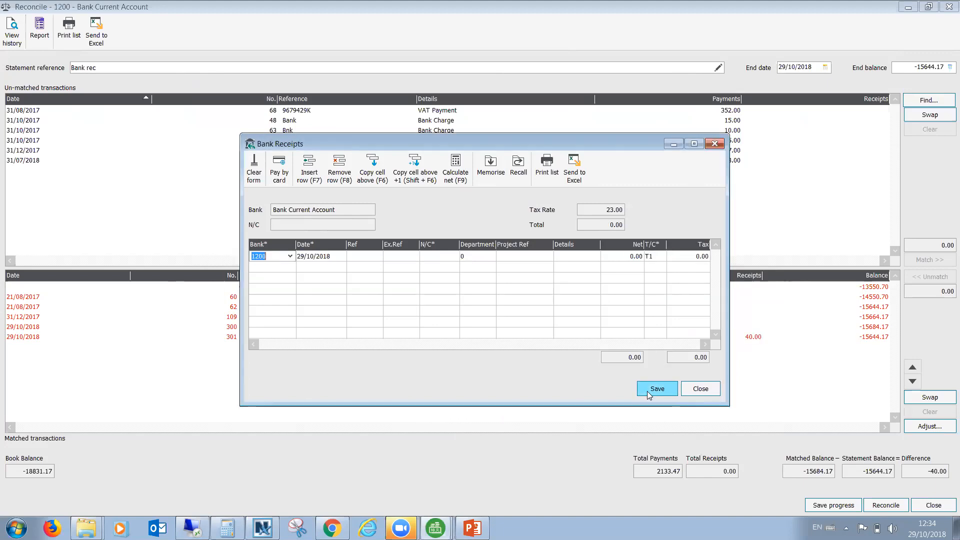
{"action": "left_click", "coordinate": [701, 389]}
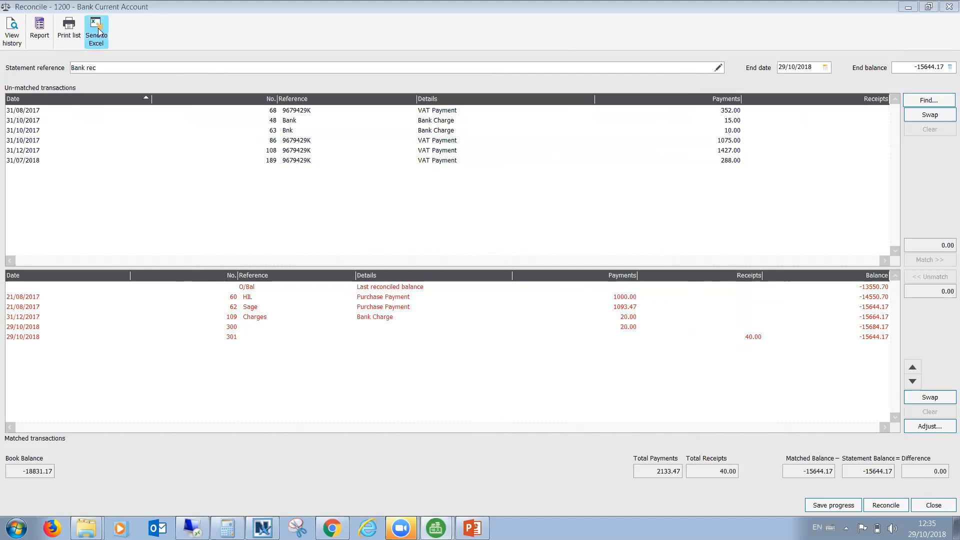
- Preview the bank reconciliation report, close it and complete the reconciliation of the Bank Current Account
{"action": "left_click", "coordinate": [38, 33]}
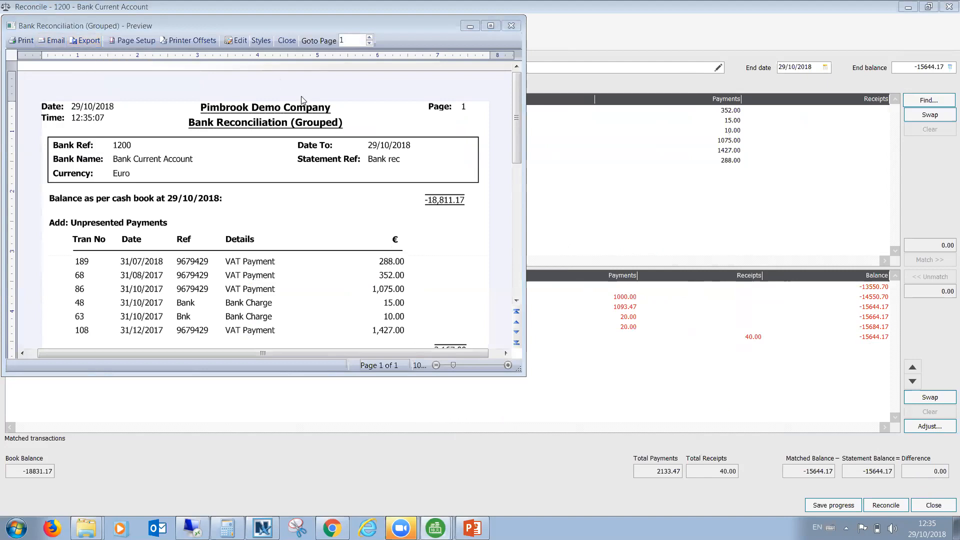
{"action": "left_click", "coordinate": [511, 26]}
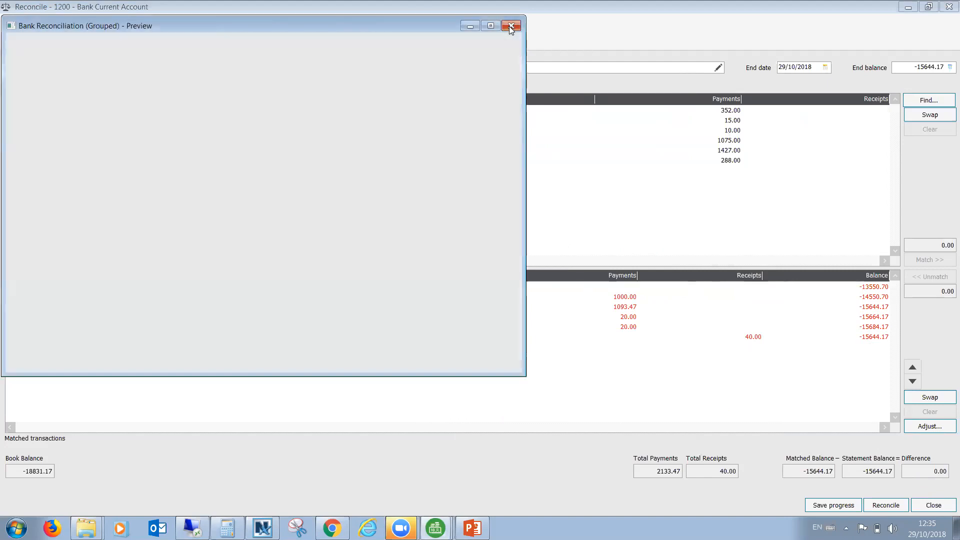
{"action": "left_click", "coordinate": [886, 505]}
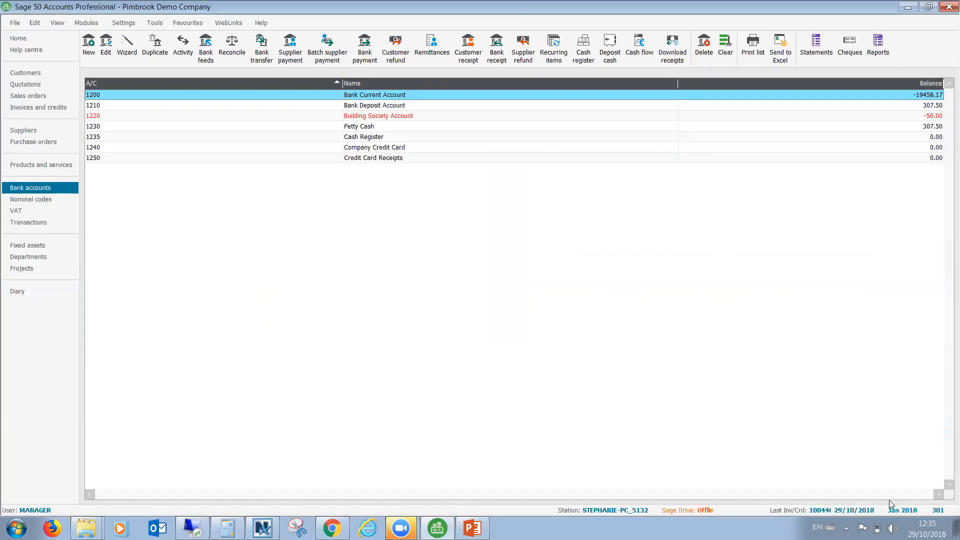
- Open a new reconciliation for account 1200 with the default statement details to check the last reconciled balance, and close it
{"action": "left_click", "coordinate": [231, 49]}
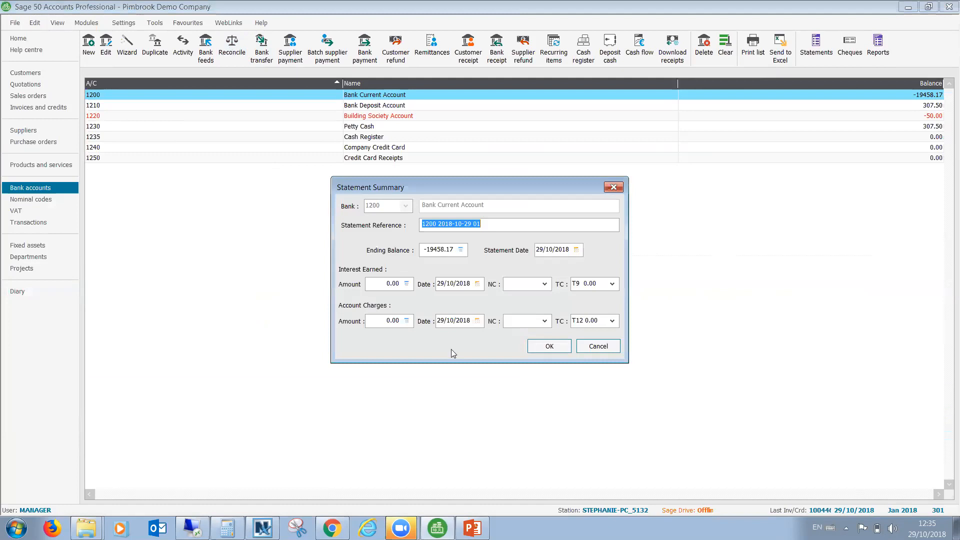
{"action": "left_click", "coordinate": [550, 346]}
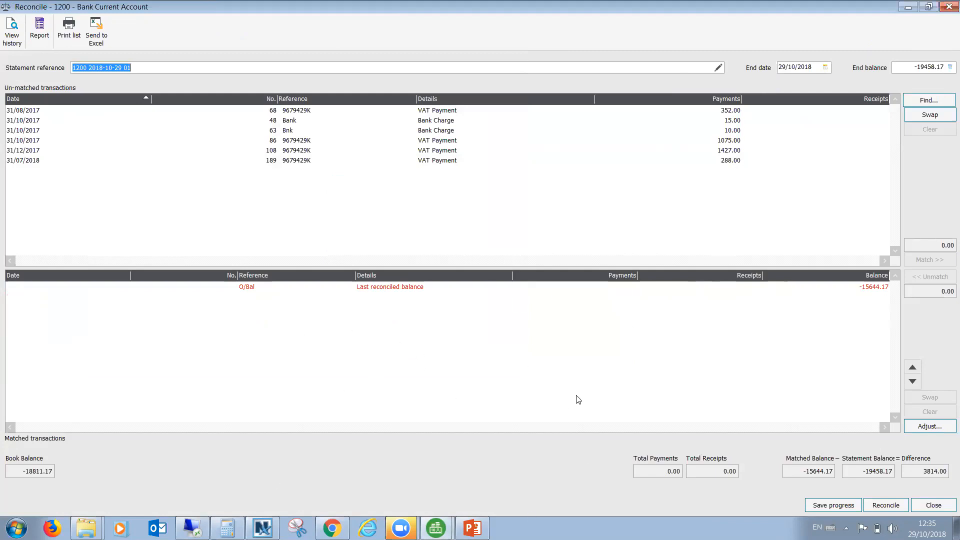
{"action": "left_click", "coordinate": [931, 507]}
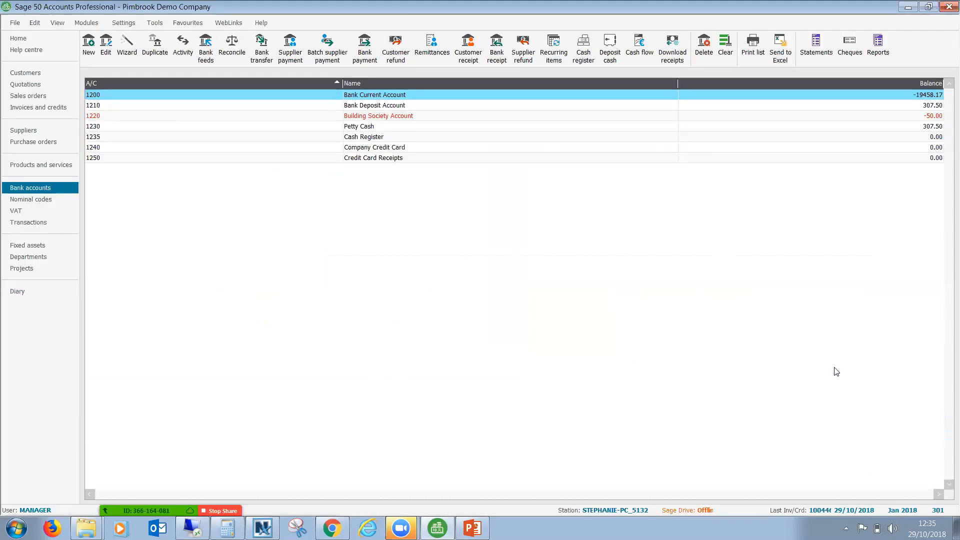
- Open Batch Reporting and preview the example management reports batch for January to December 2018 with the default chart of accounts
{"action": "left_click", "coordinate": [163, 26]}
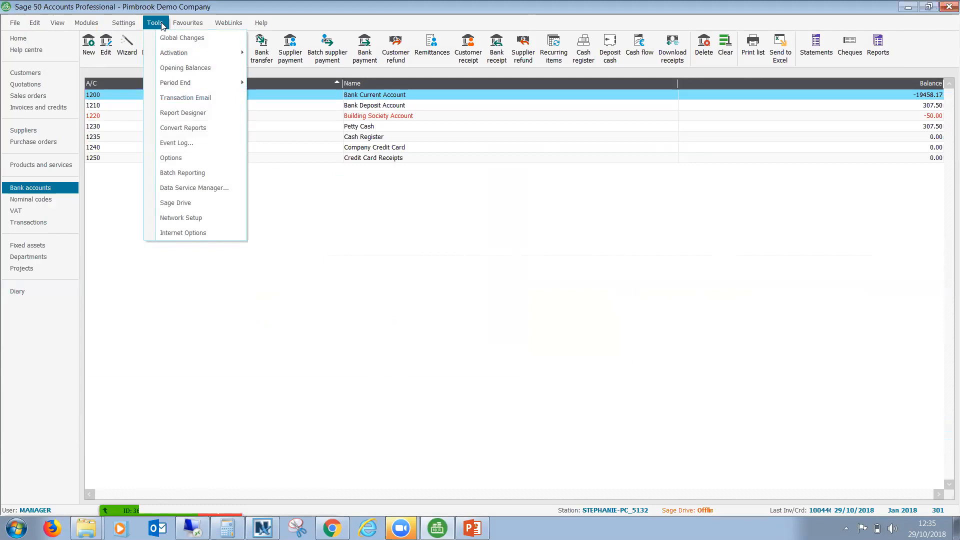
{"action": "left_click", "coordinate": [190, 173]}
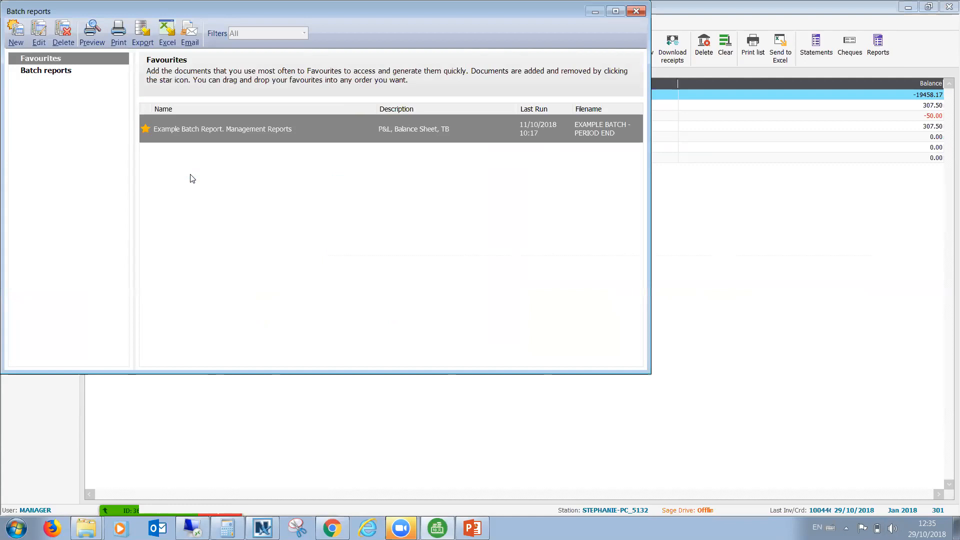
{"action": "left_click", "coordinate": [92, 31]}
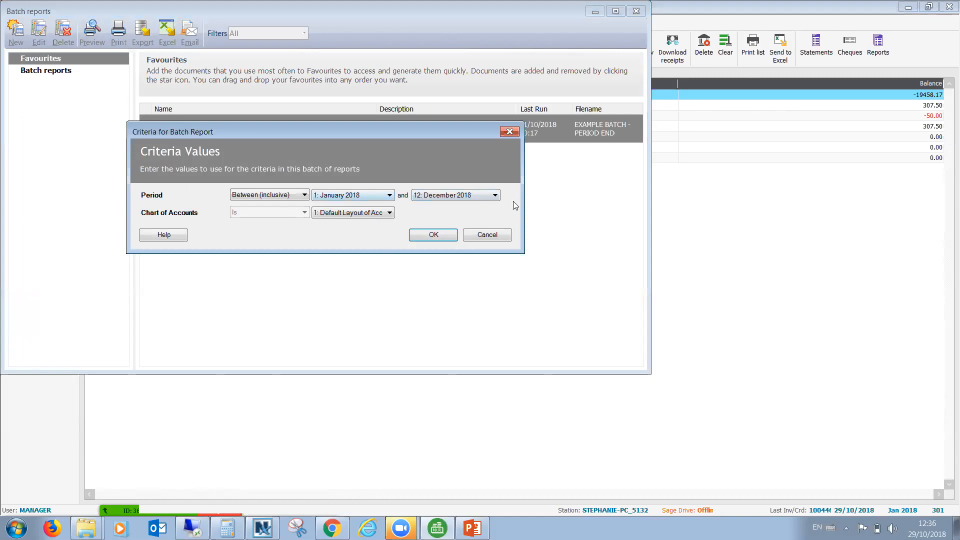
{"action": "left_click", "coordinate": [430, 235]}
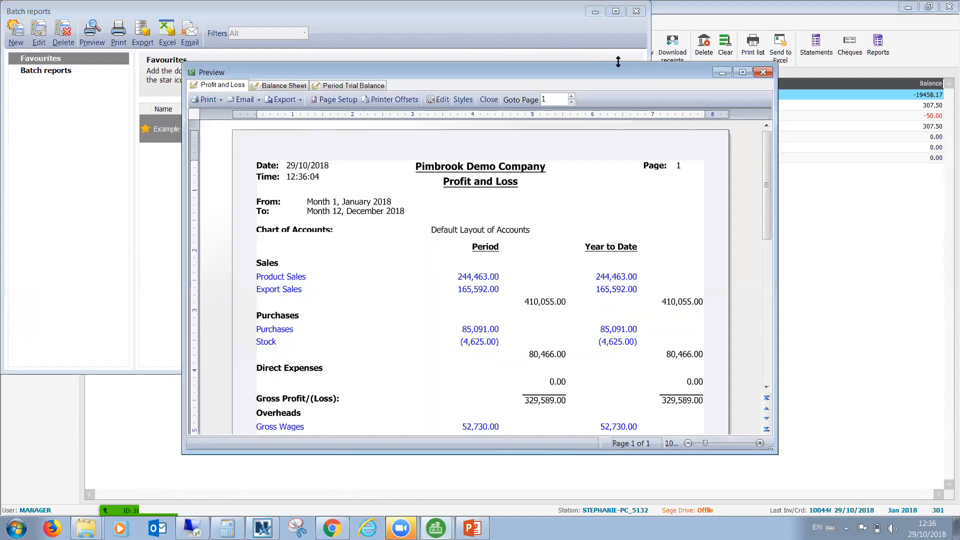
- Look through the batch's Profit and Loss, Balance Sheet and Period Trial Balance reports, and close the preview
{"action": "left_click_drag", "start_coordinate": [618, 62], "coordinate": [619, 3]}
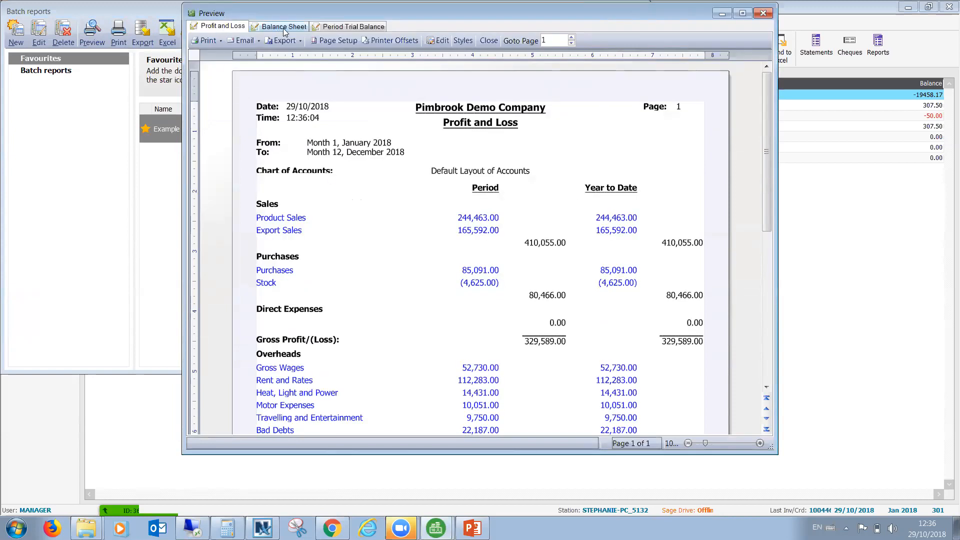
{"action": "left_click", "coordinate": [340, 29]}
{"action": "left_click", "coordinate": [293, 27]}
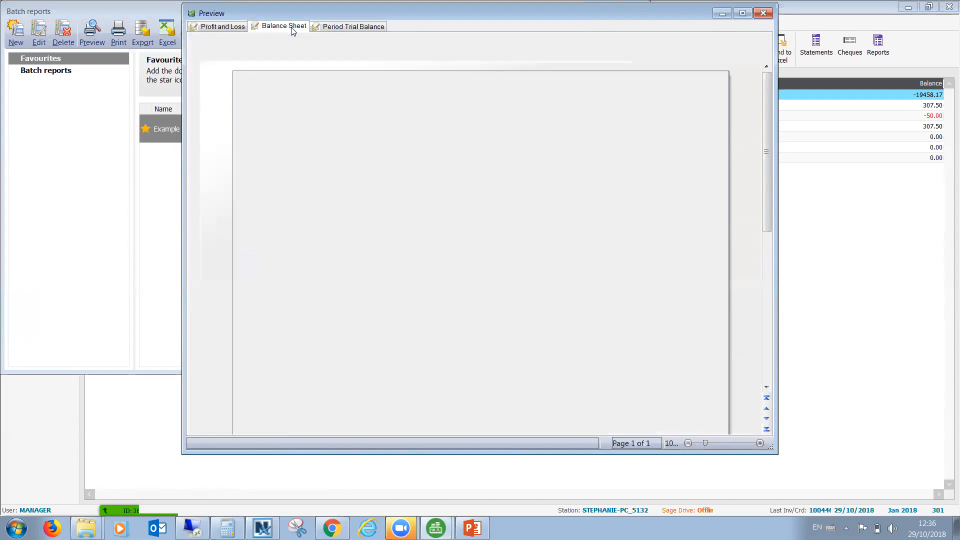
{"action": "left_click", "coordinate": [238, 29]}
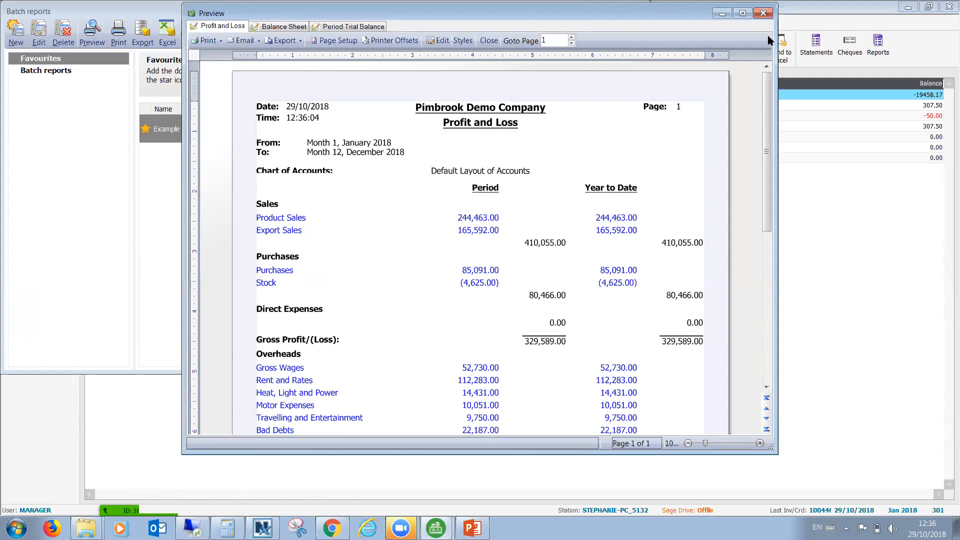
{"action": "left_click", "coordinate": [764, 14]}
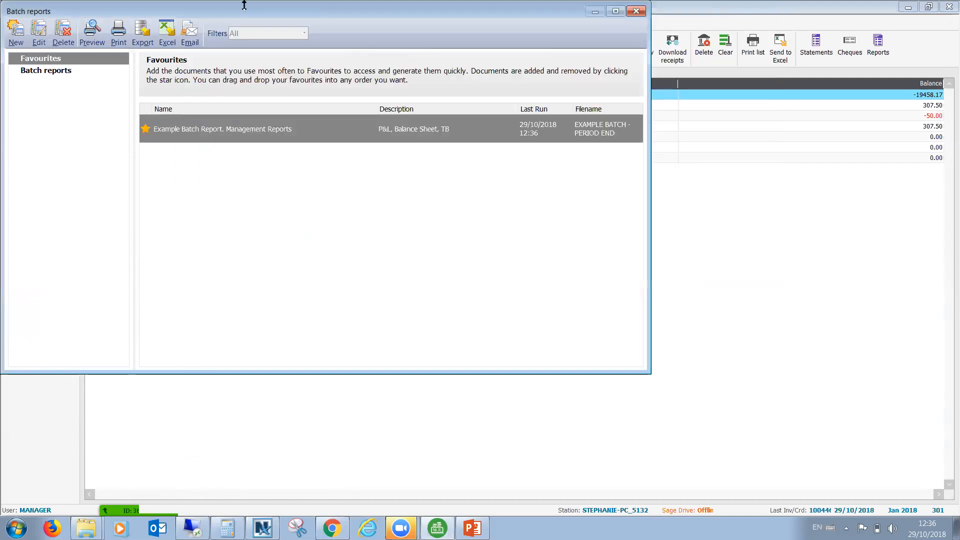
- Open the example management reports batch for editing and expand the Nominal group's Profit and Loss Reports among the available reports
{"action": "left_click", "coordinate": [39, 36]}
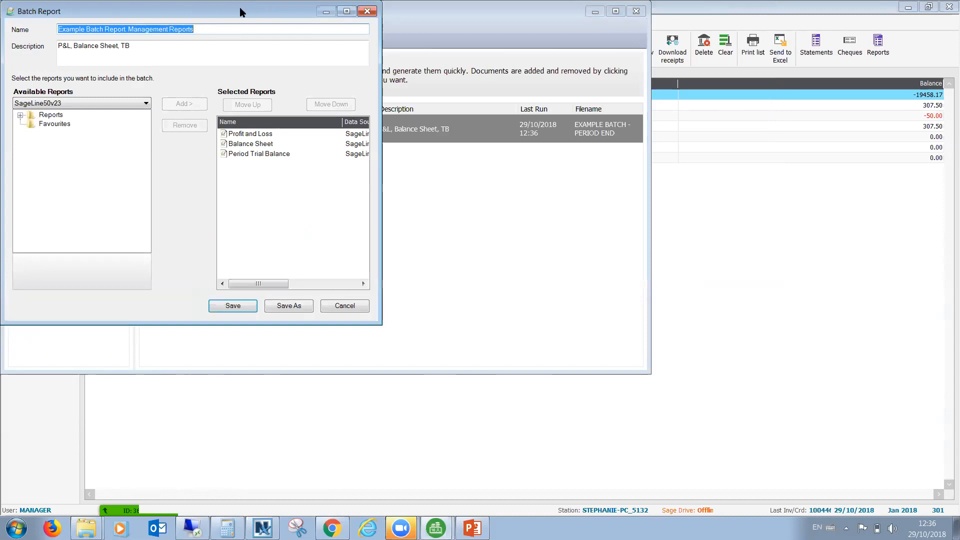
{"action": "left_click_drag", "start_coordinate": [239, 8], "coordinate": [432, 103]}
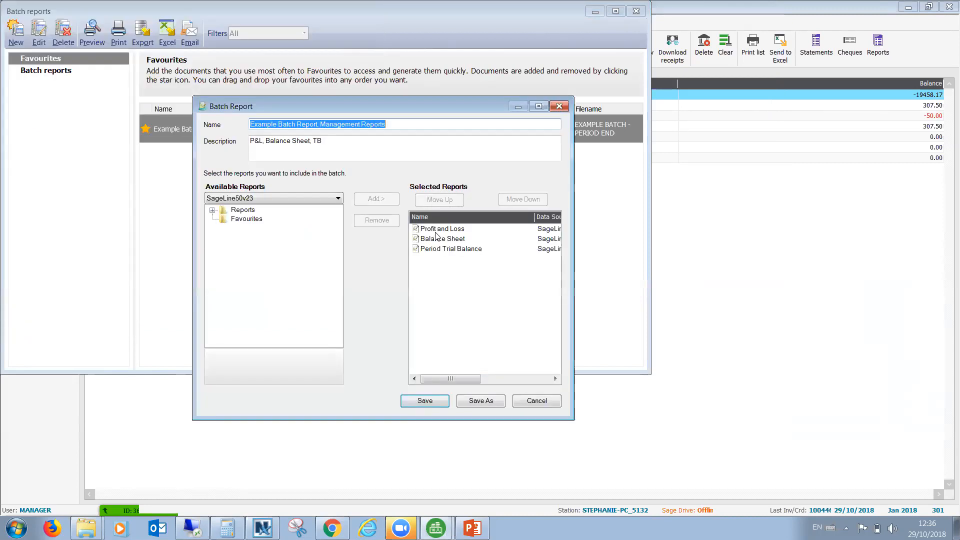
{"action": "left_click", "coordinate": [212, 210]}
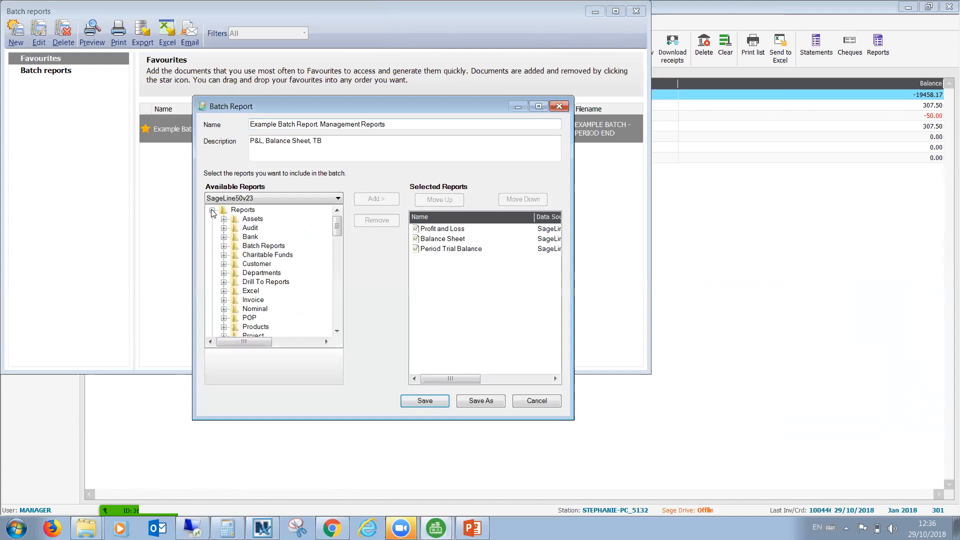
{"action": "left_click", "coordinate": [337, 331]}
{"action": "left_click", "coordinate": [337, 331]}
{"action": "left_click", "coordinate": [337, 331]}
{"action": "left_click", "coordinate": [337, 331]}
{"action": "left_click", "coordinate": [338, 332]}
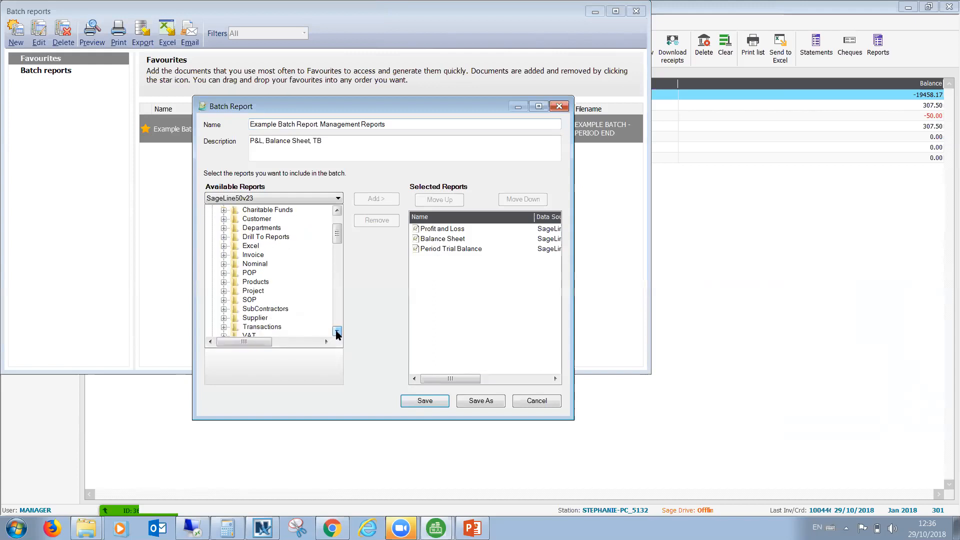
{"action": "left_click", "coordinate": [223, 264]}
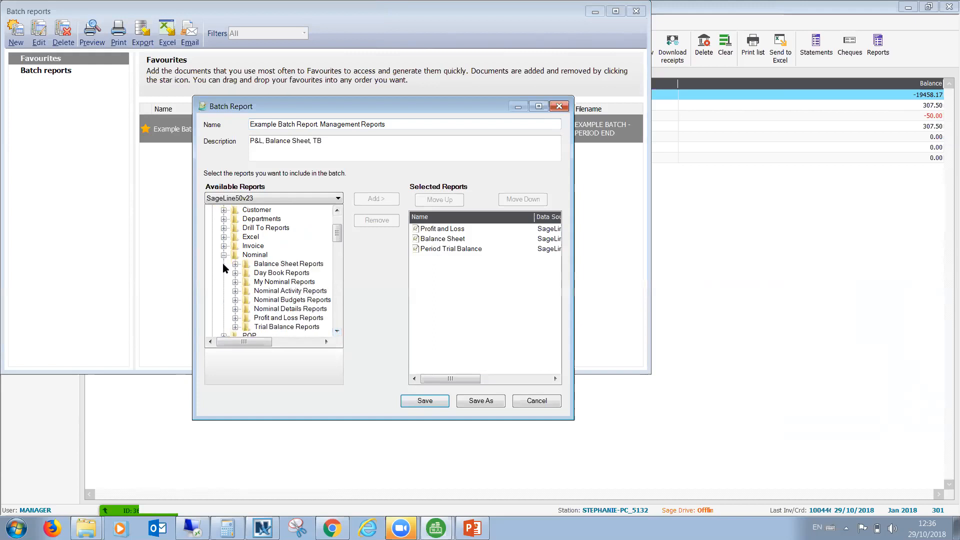
{"action": "left_click", "coordinate": [236, 318]}
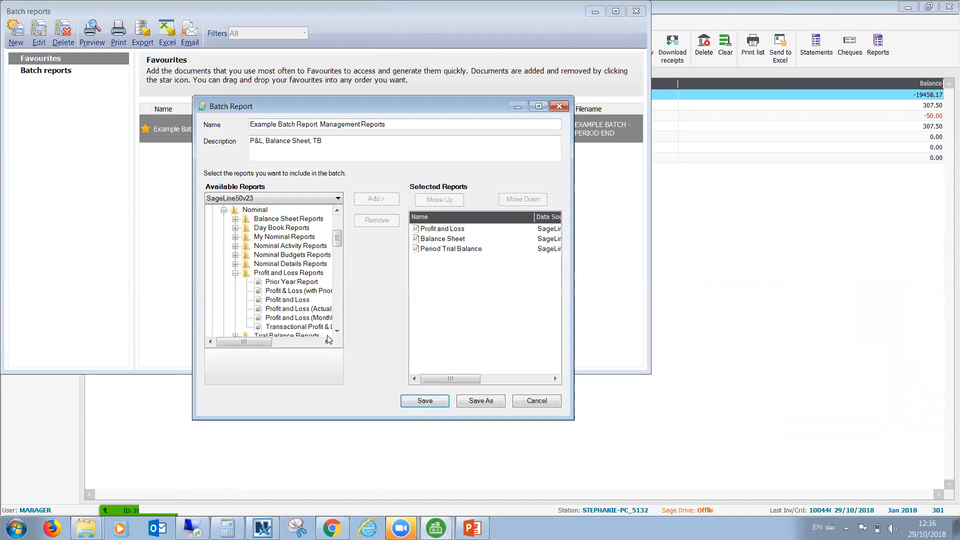
- Add the Prior Year Report to the batch's selected reports and save the batch
{"action": "left_click", "coordinate": [338, 332]}
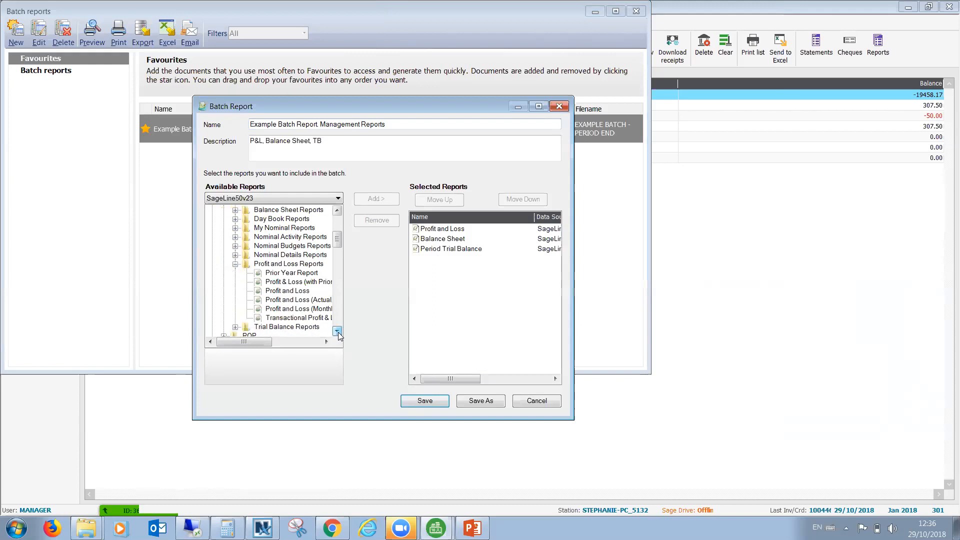
{"action": "left_click", "coordinate": [293, 273]}
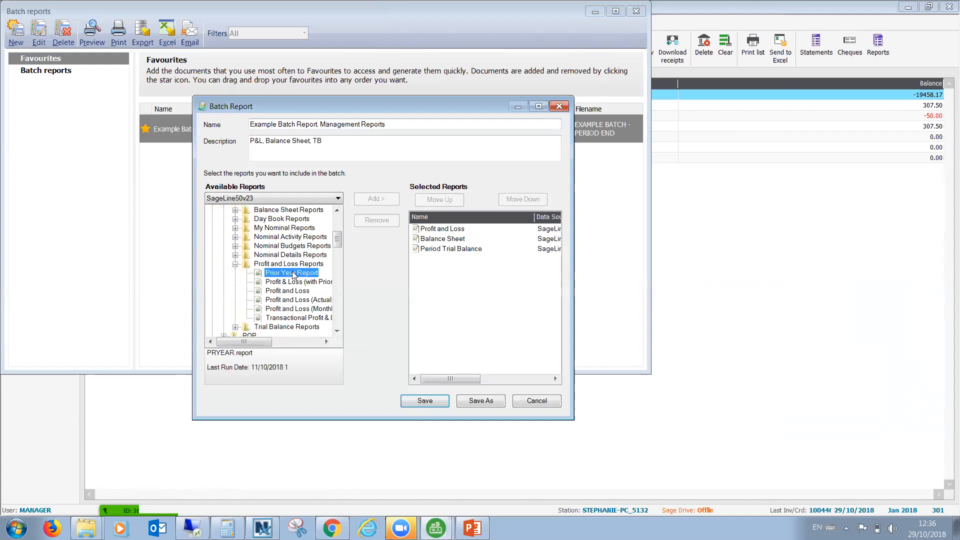
{"action": "left_click", "coordinate": [384, 199]}
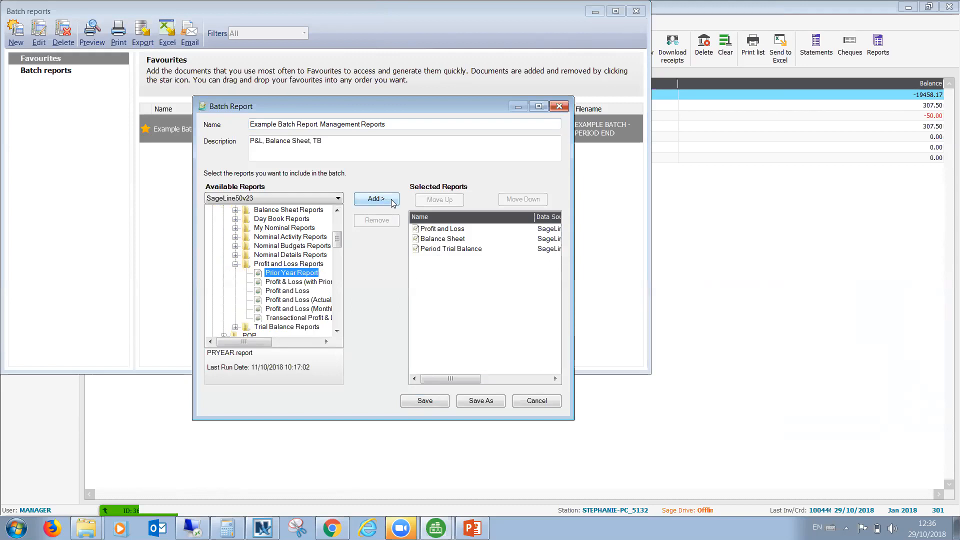
{"action": "left_click", "coordinate": [450, 264]}
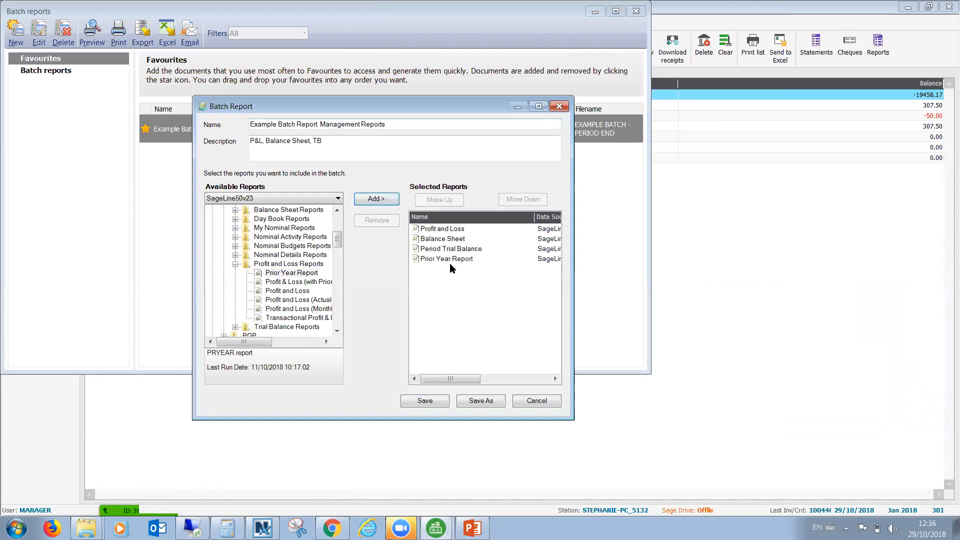
{"action": "left_click", "coordinate": [423, 402]}
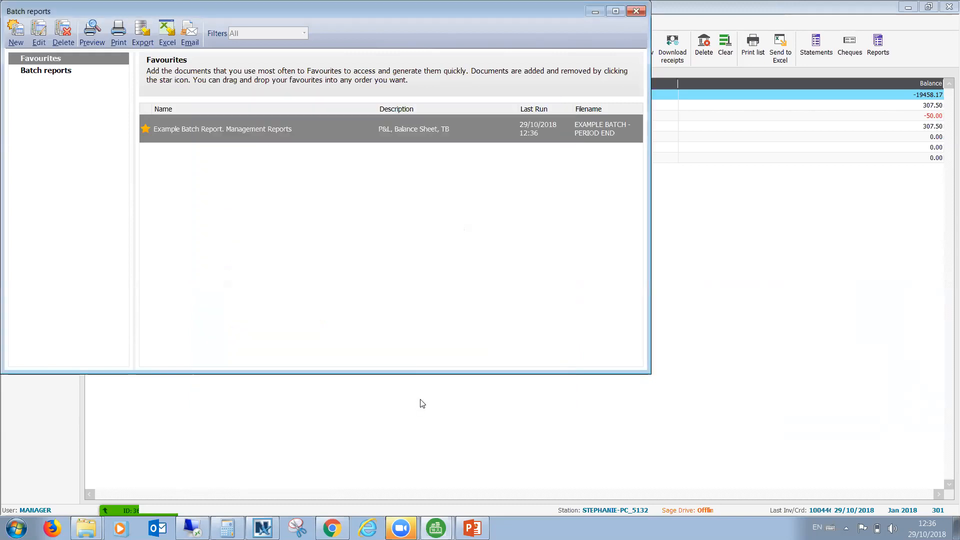
- Preview the edited batch for January to December 2018 and drill down into the period figure for Product Sales
{"action": "left_click", "coordinate": [93, 28]}
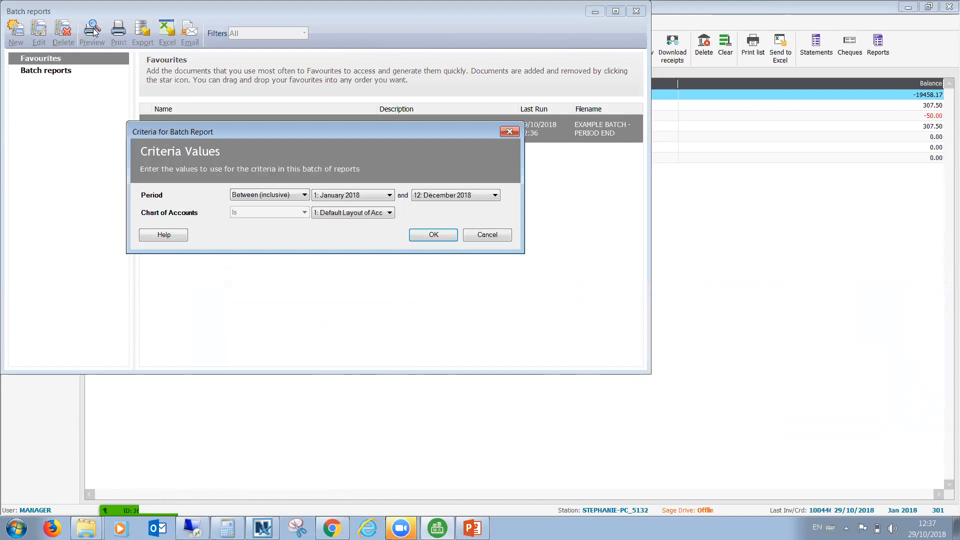
{"action": "left_click", "coordinate": [435, 235]}
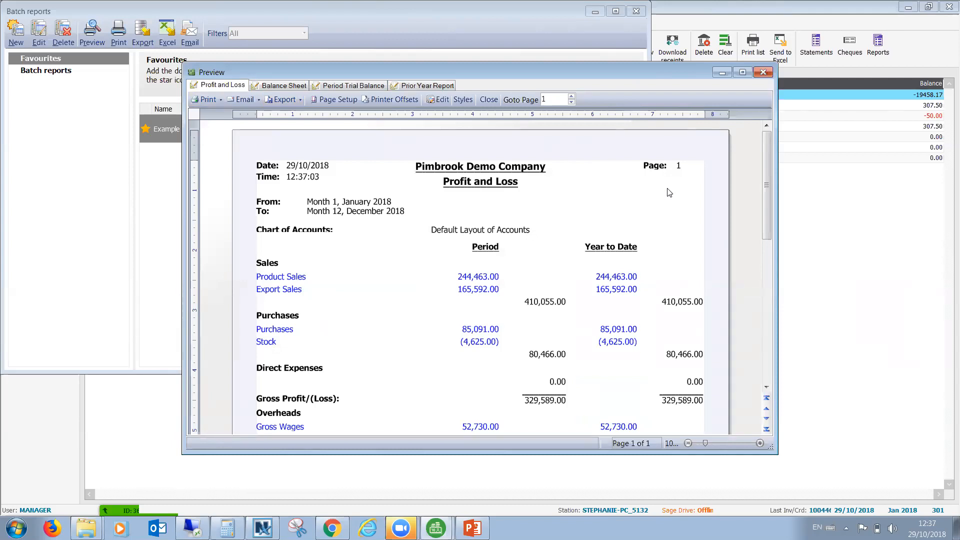
{"action": "left_click", "coordinate": [485, 281]}
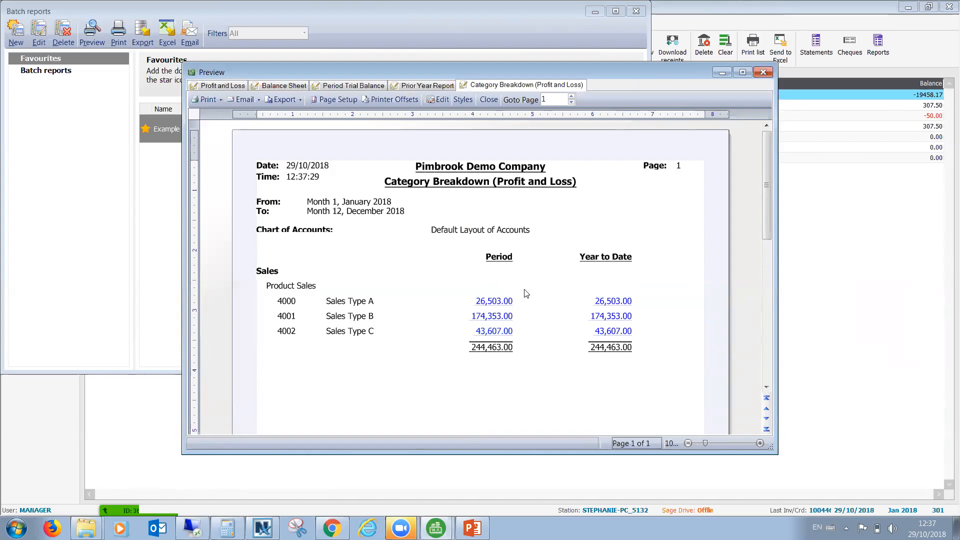
- Drill down into the period figure for nominal code 4000 Sales Type A, and close the drill-down reports, batch preview and batch reports window
{"action": "left_click", "coordinate": [488, 301]}
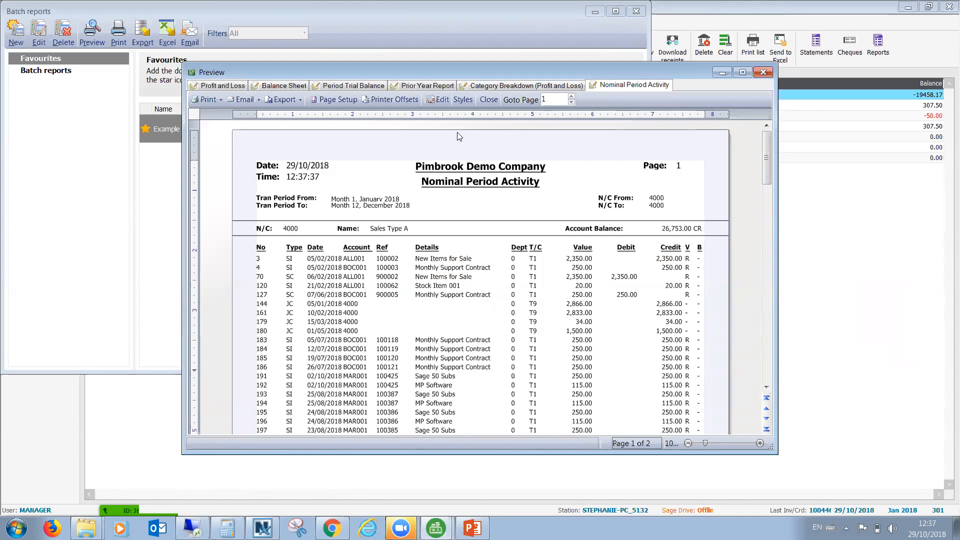
{"action": "left_click", "coordinate": [488, 100]}
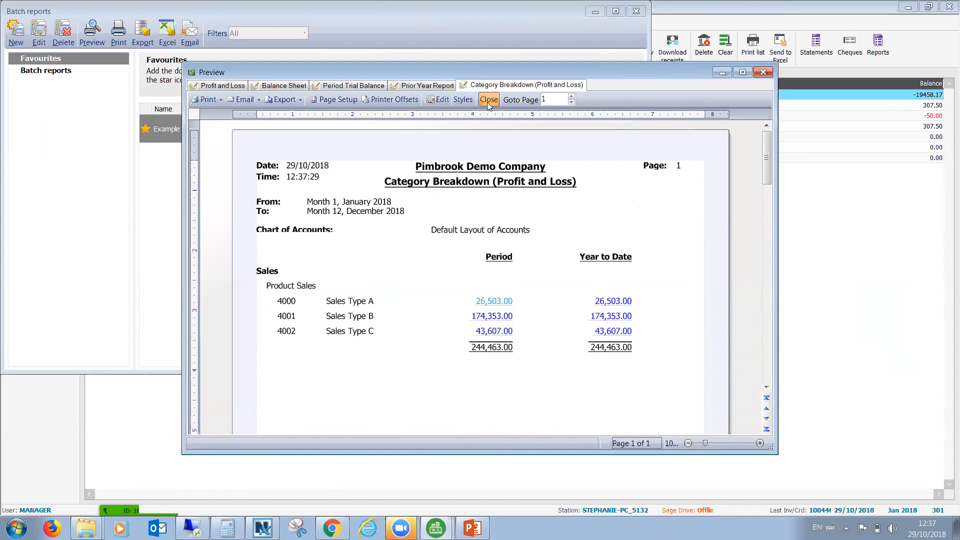
{"action": "left_click", "coordinate": [488, 100]}
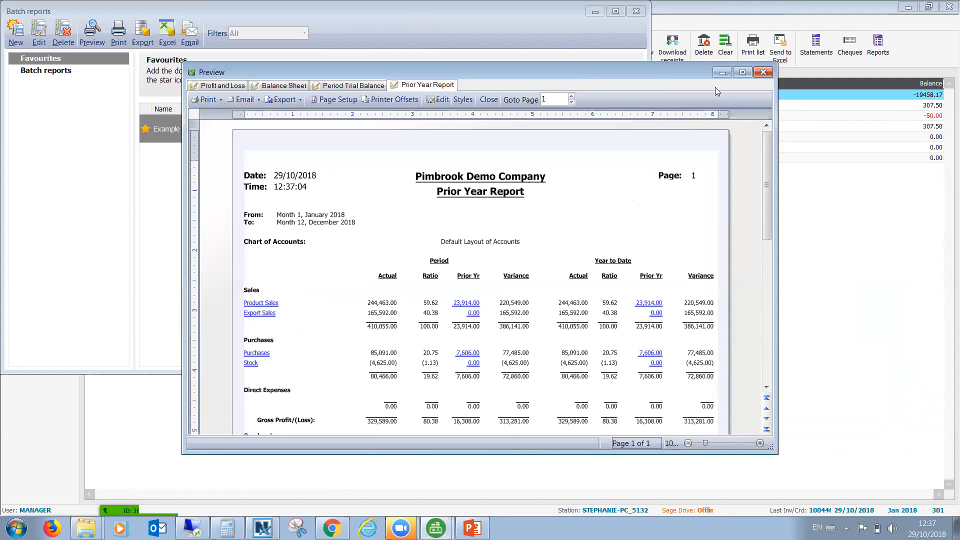
{"action": "left_click", "coordinate": [763, 73]}
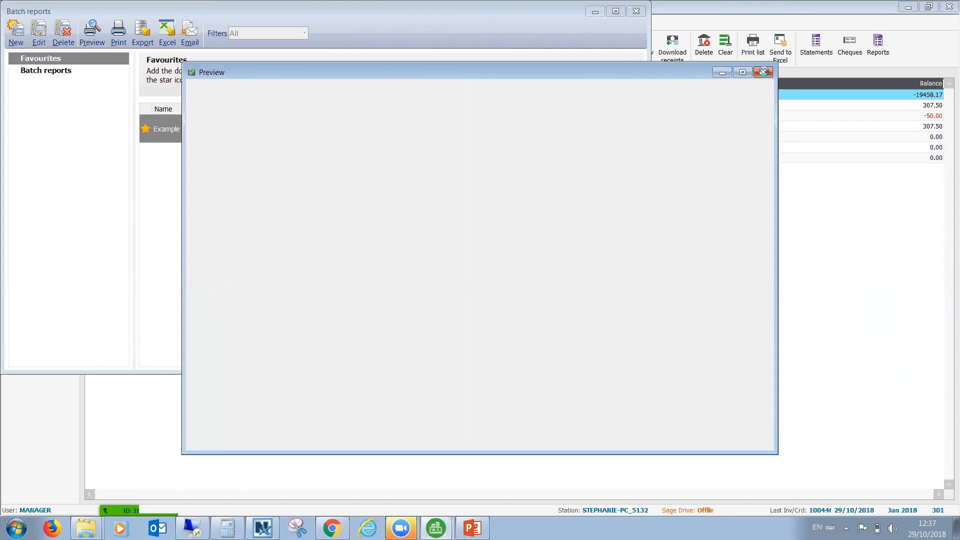
{"action": "left_click", "coordinate": [638, 11]}
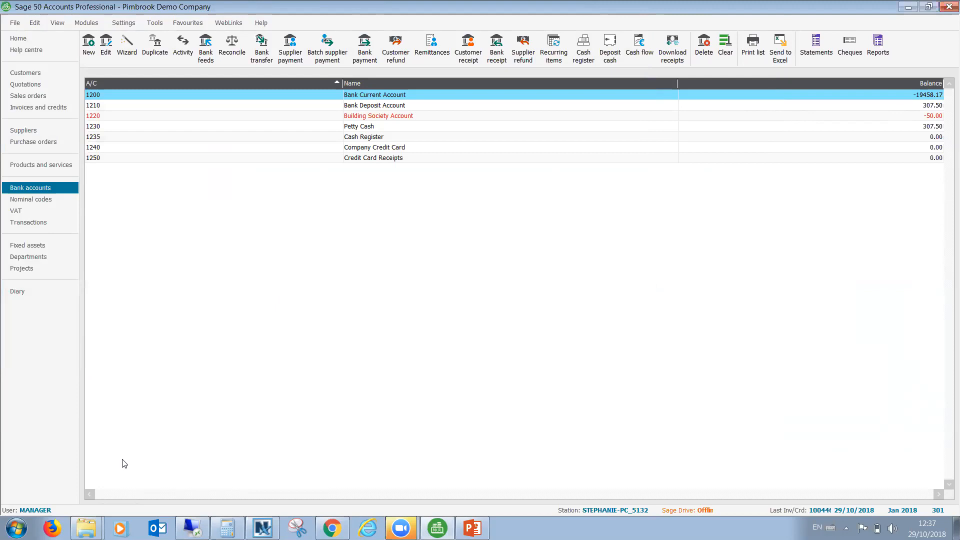
- Open the workbook "3reports - Profit and Loss Report (Dept by Dept)" from the Sage50ExcelReports folder in Excel and select its Sales Total row
{"action": "mouse_move", "coordinate": [86, 528]}
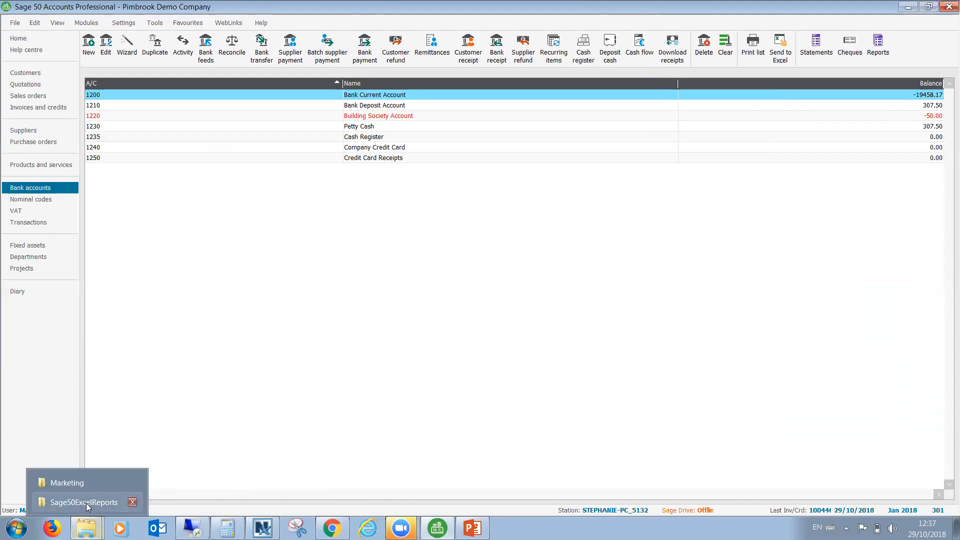
{"action": "left_click", "coordinate": [125, 502]}
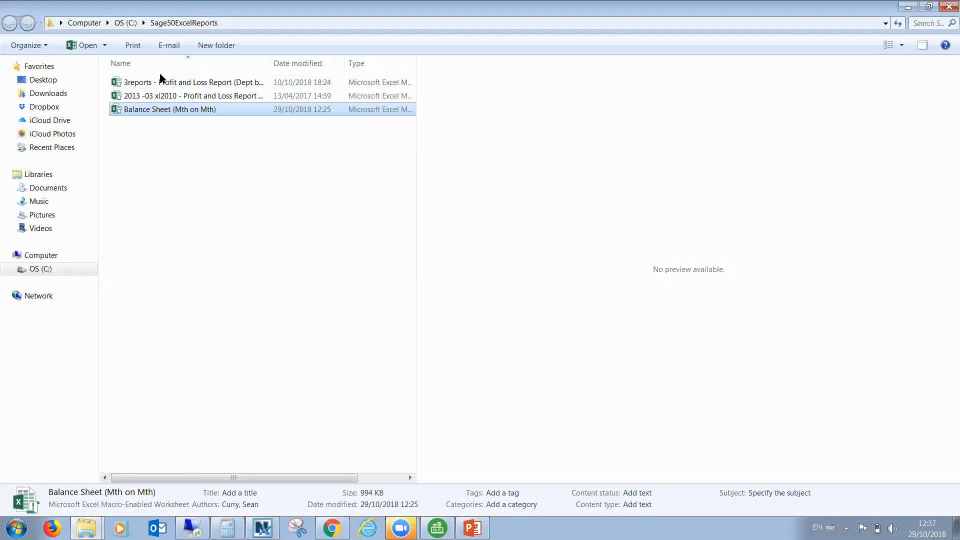
{"action": "double_click", "coordinate": [166, 84]}
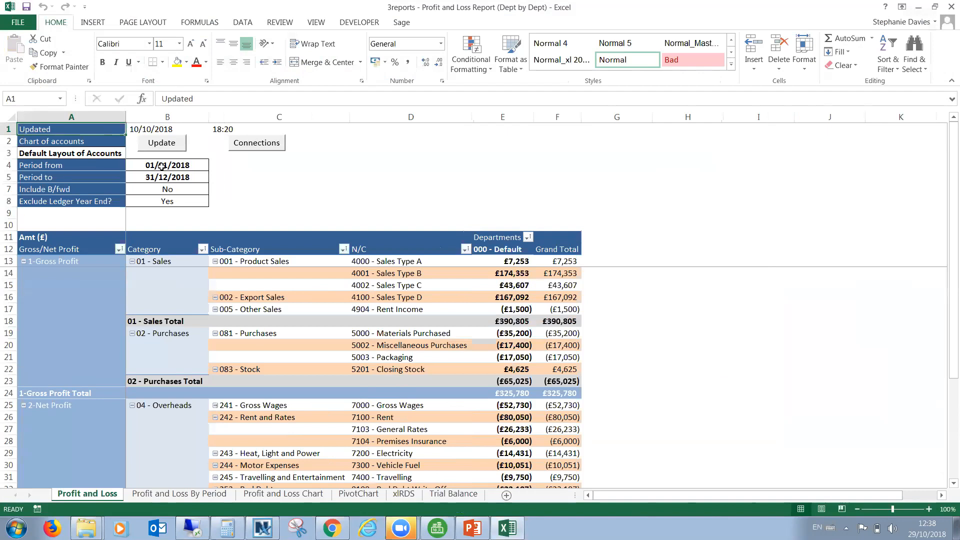
{"action": "left_click", "coordinate": [8, 321]}
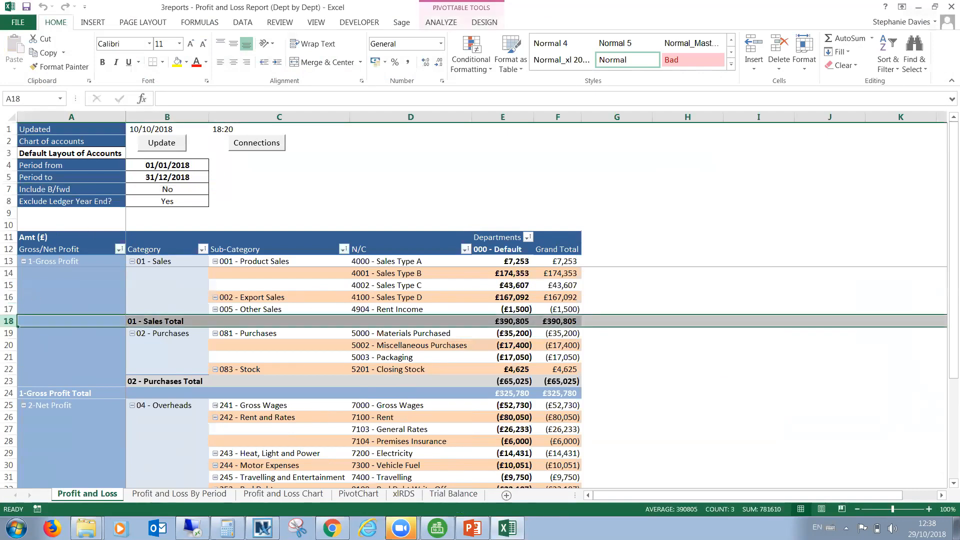
- Switch to Sage 50 and preview the Profit and Loss report for January to December 2018 with the default layout of accounts
{"action": "left_click", "coordinate": [444, 524]}
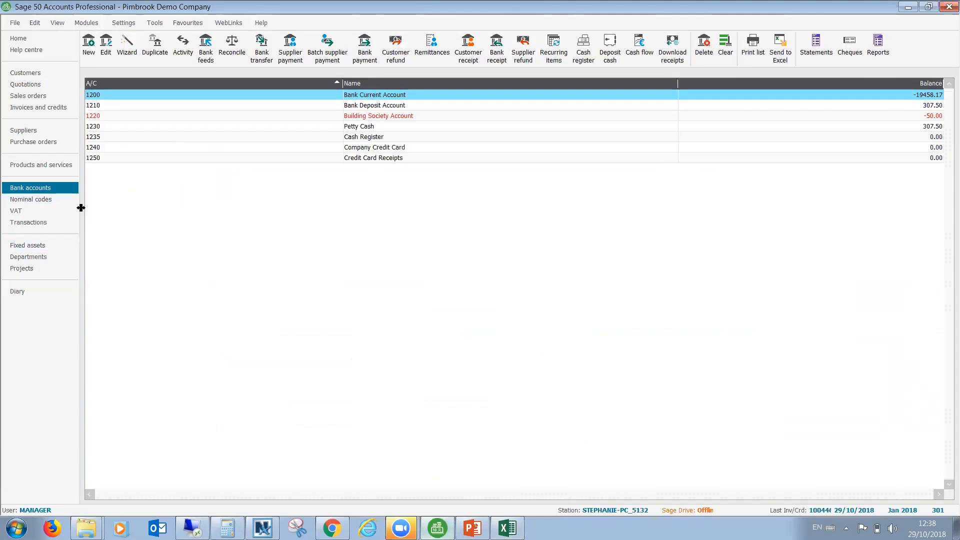
{"action": "left_click", "coordinate": [50, 197]}
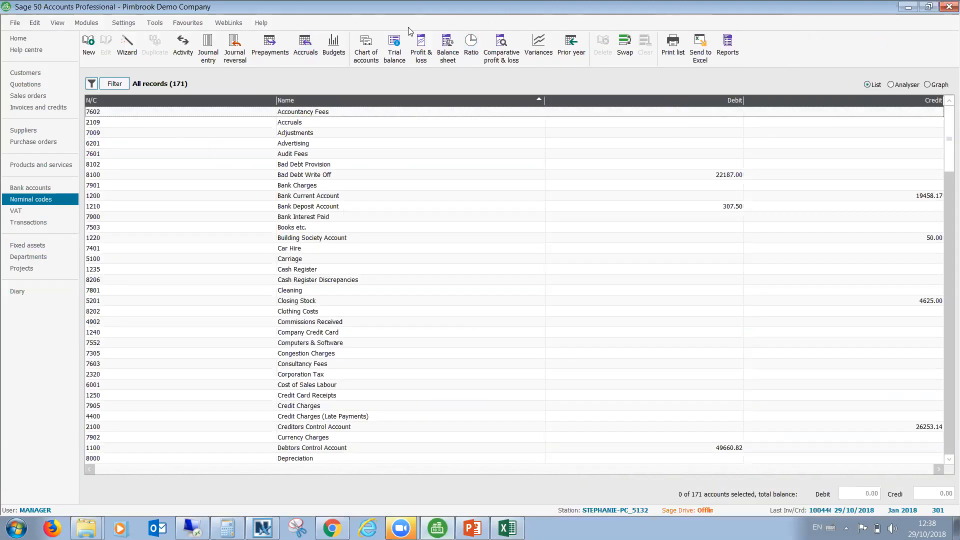
{"action": "left_click", "coordinate": [422, 51]}
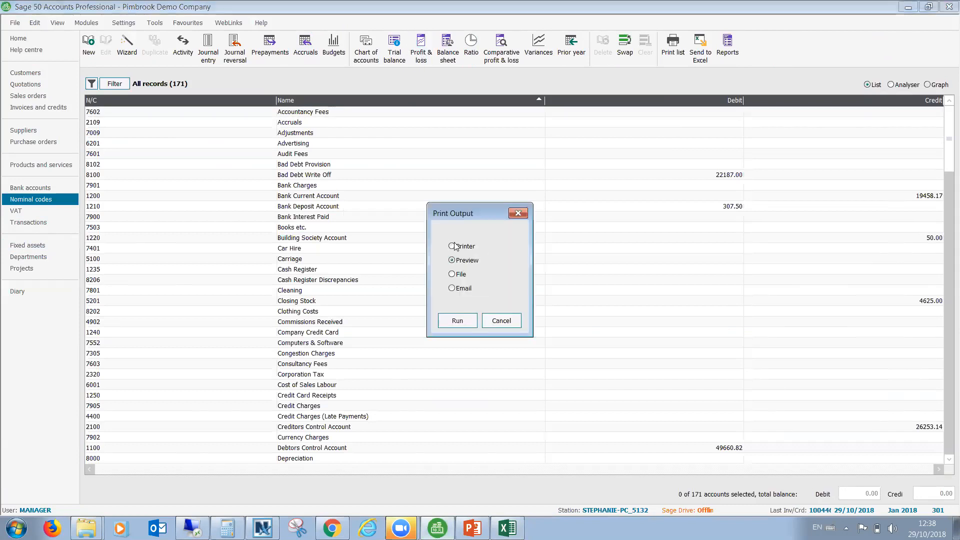
{"action": "left_click", "coordinate": [456, 320]}
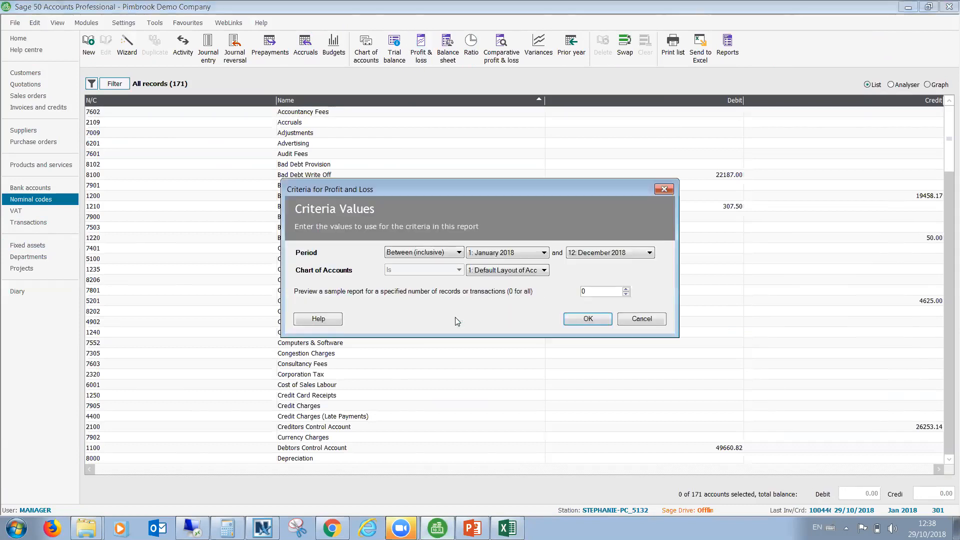
{"action": "left_click", "coordinate": [596, 319]}
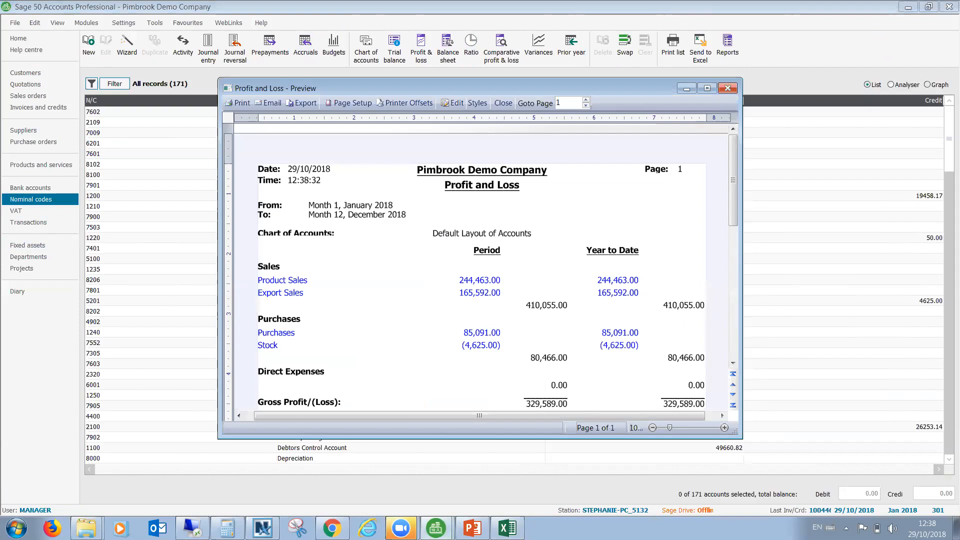
- Switch back to the Excel Profit and Loss workbook and update its Profit and Loss sheet from the Sage data
{"action": "left_click", "coordinate": [508, 528]}
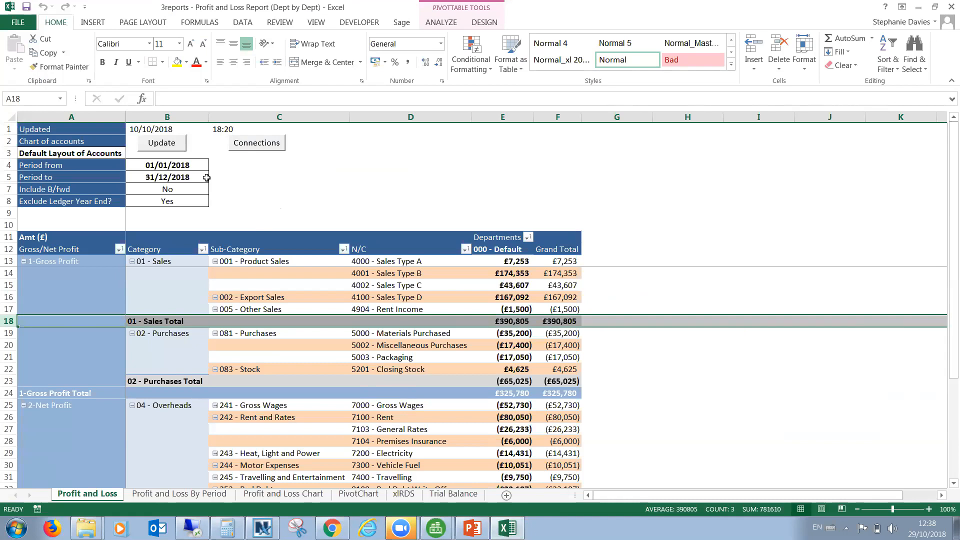
{"action": "left_click", "coordinate": [154, 144]}
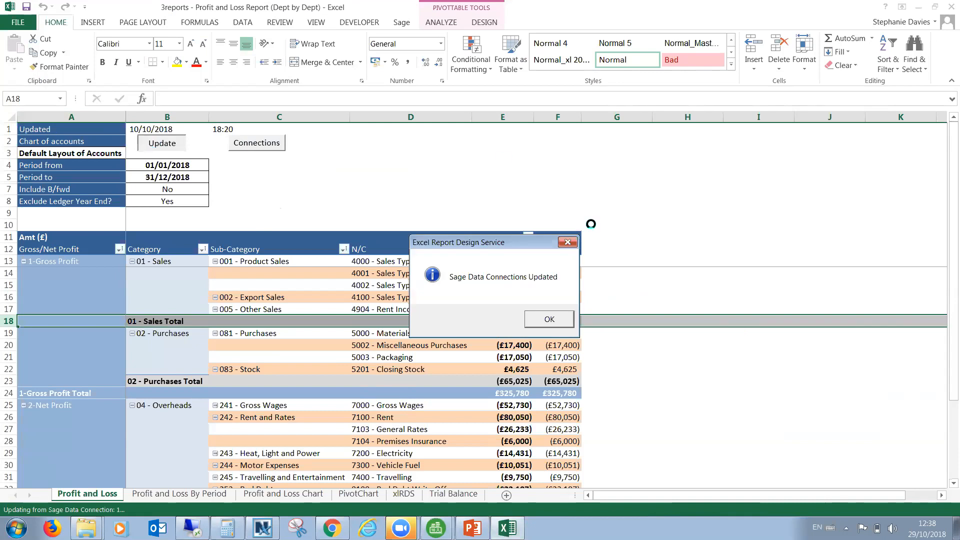
{"action": "left_click", "coordinate": [549, 319]}
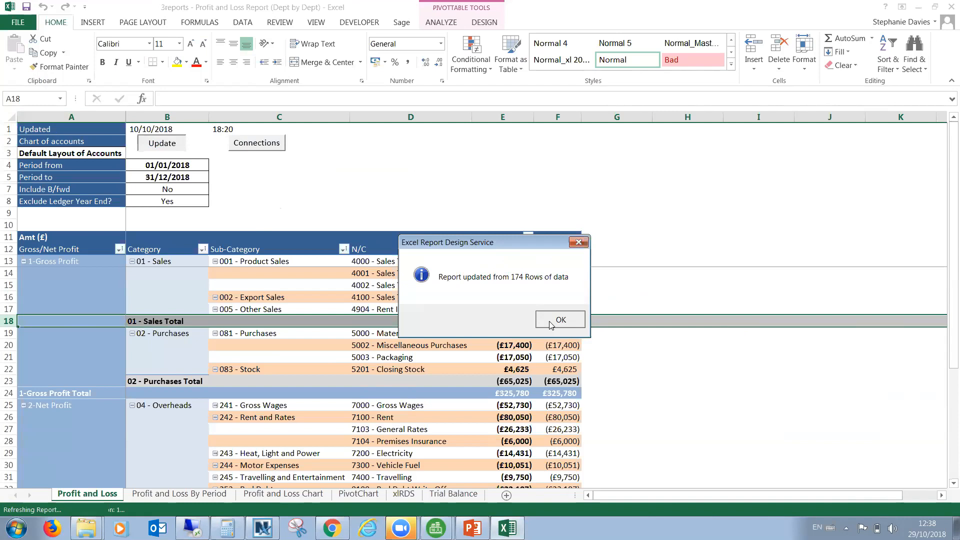
{"action": "left_click", "coordinate": [551, 322]}
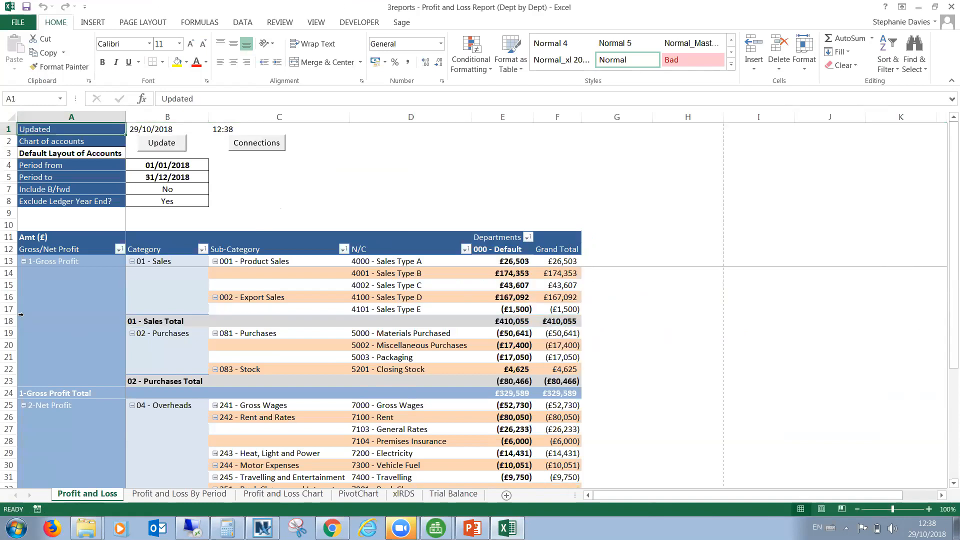
- Select the workbook's Sales Total row and compare it with the sales total in Sage 50's Profit and Loss preview
{"action": "left_click", "coordinate": [10, 320]}
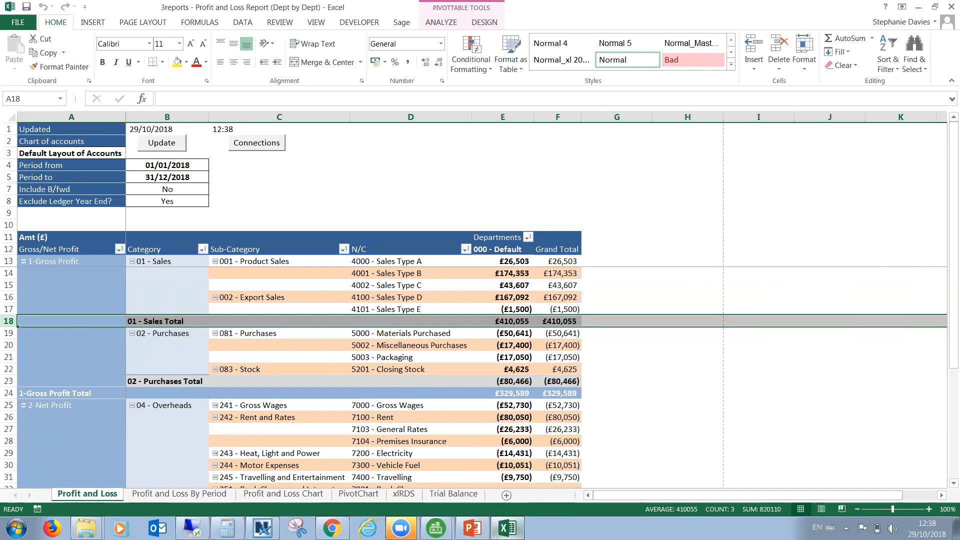
{"action": "left_click", "coordinate": [437, 528]}
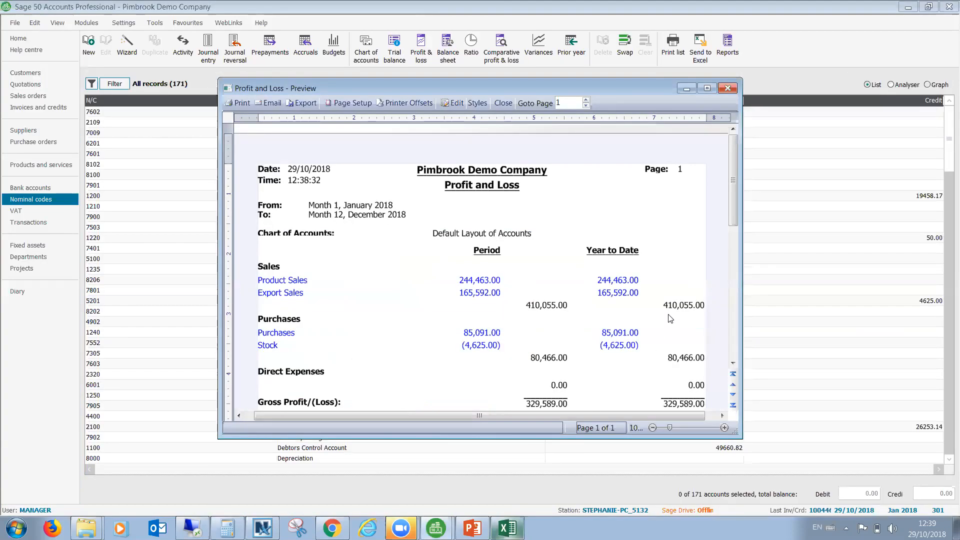
{"action": "left_click", "coordinate": [510, 528]}
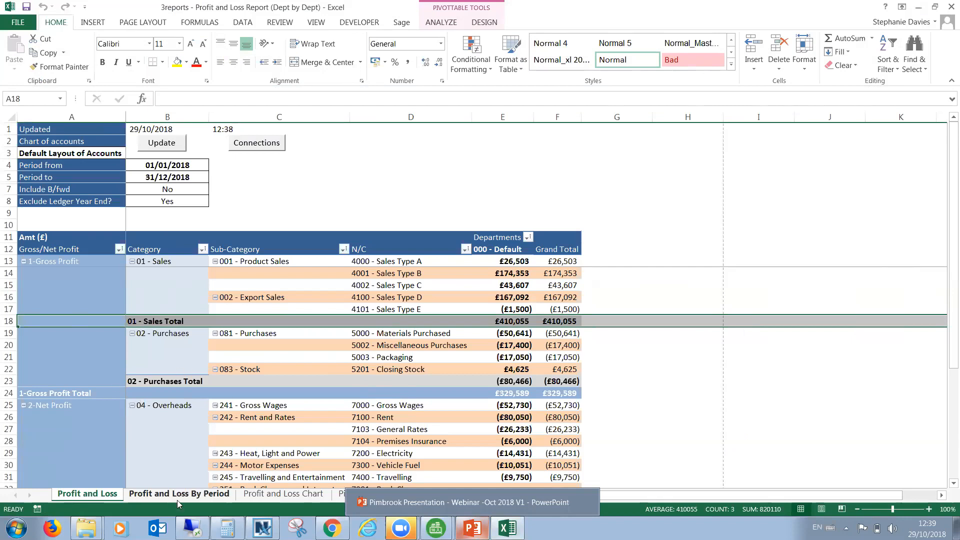
- Look through the workbook's Profit and Loss Chart and Profit and Loss By Period sheets
{"action": "left_click", "coordinate": [271, 494]}
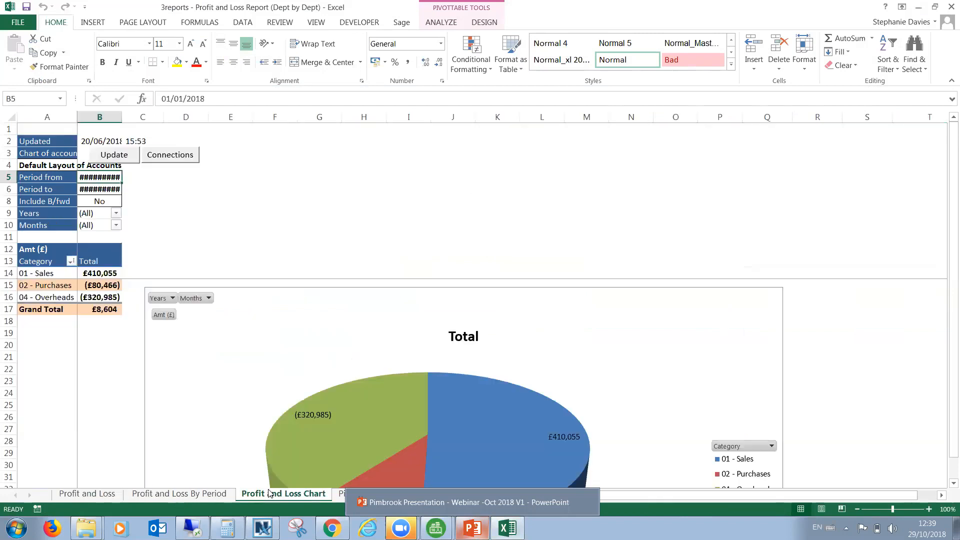
{"action": "left_click_drag", "start_coordinate": [945, 295], "coordinate": [945, 345]}
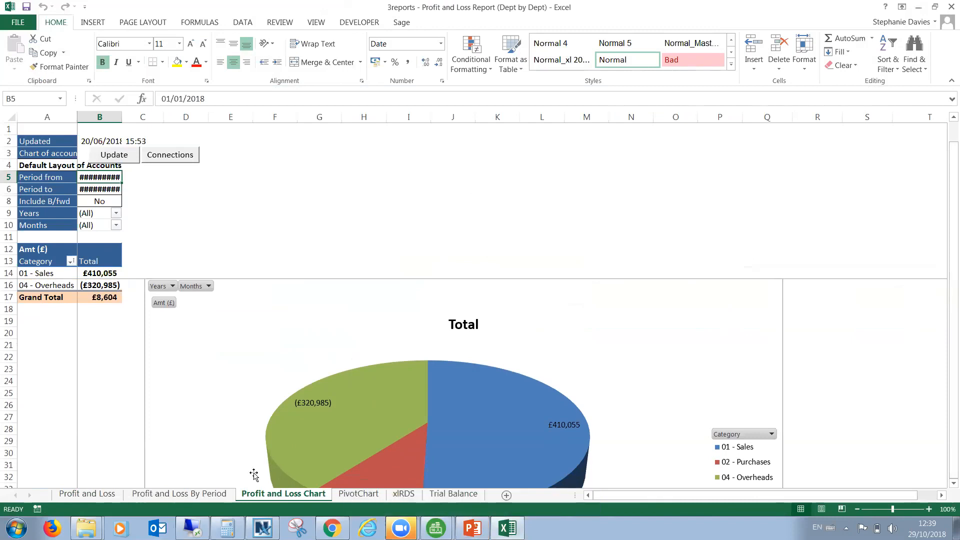
{"action": "left_click", "coordinate": [204, 495]}
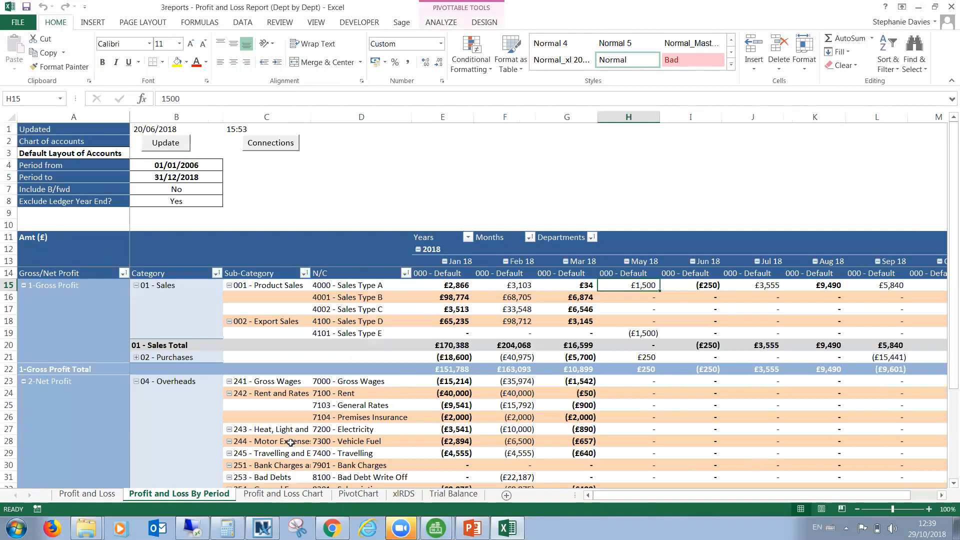
- Open the Balance Sheet (Mth on Mth) workbook from the Sage50ExcelReports folder
{"action": "right_click", "coordinate": [86, 529]}
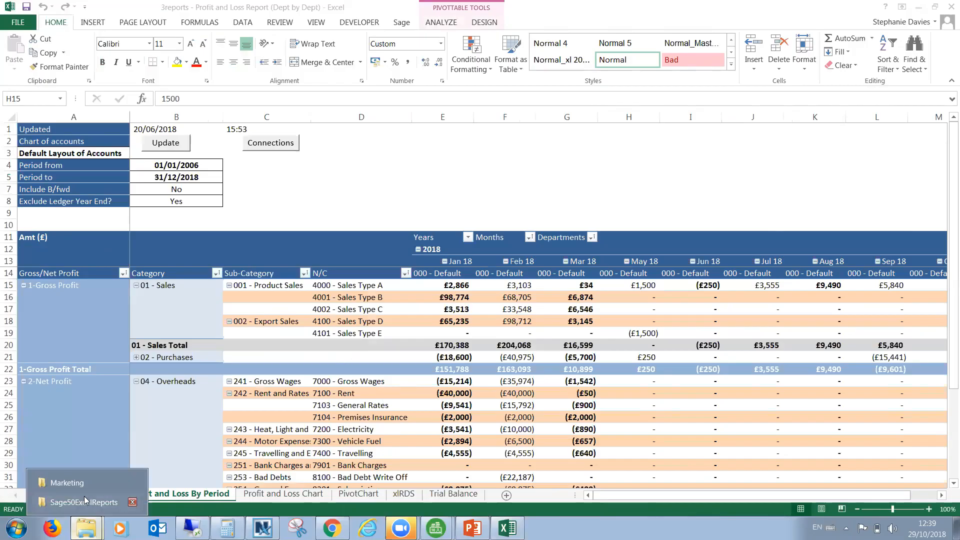
{"action": "left_click", "coordinate": [83, 503]}
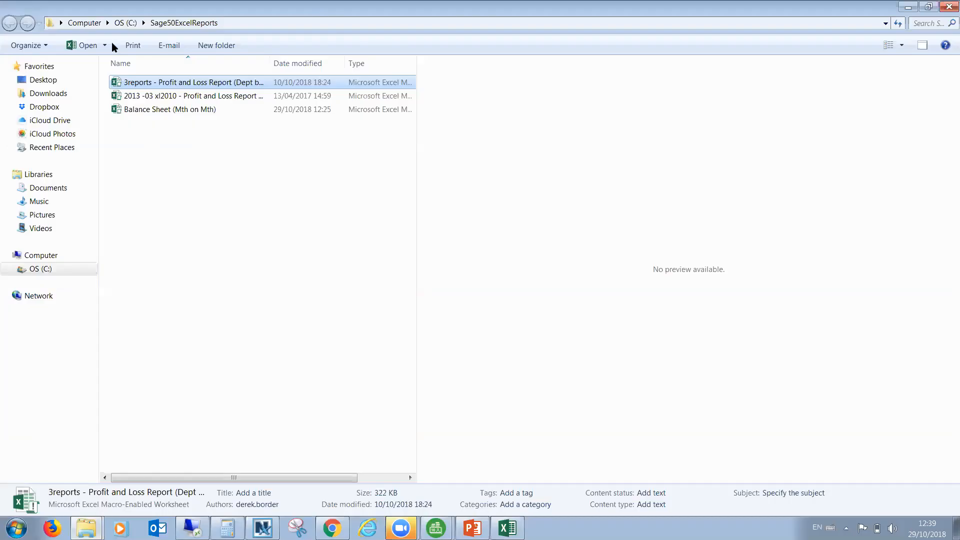
{"action": "double_click", "coordinate": [147, 110]}
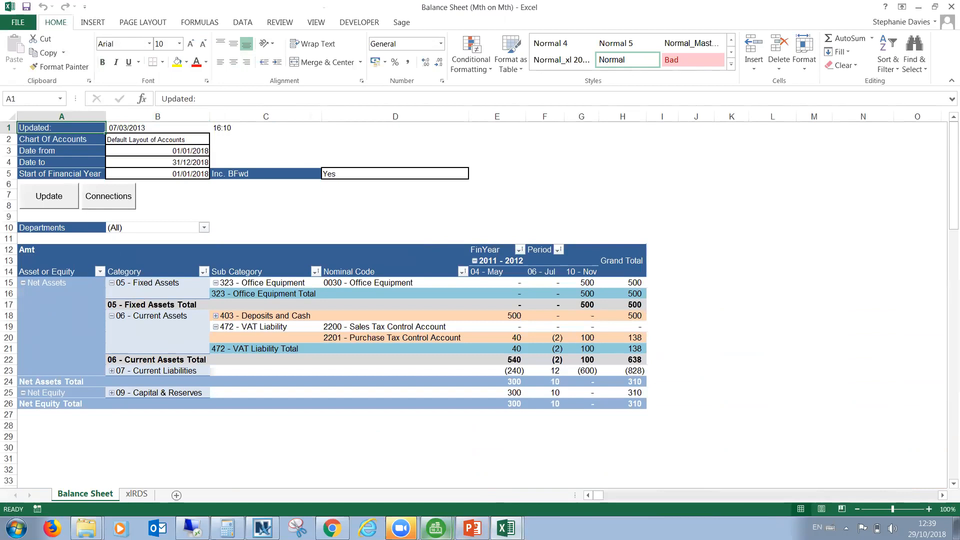
- Switch to Sage 50, close the Profit and Loss preview, and preview the Balance Sheet for January to December 2018
{"action": "mouse_move", "coordinate": [436, 529]}
{"action": "left_click", "coordinate": [425, 497]}
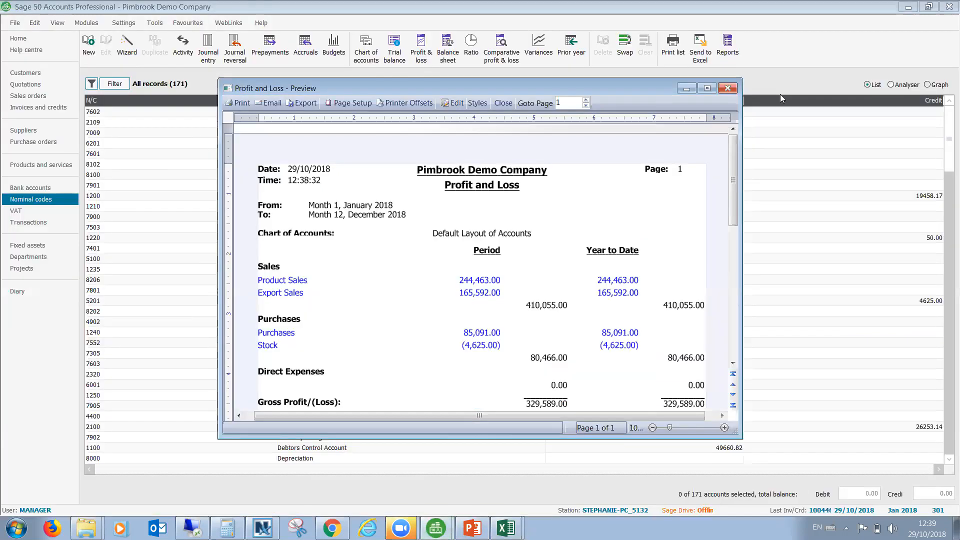
{"action": "left_click", "coordinate": [731, 89]}
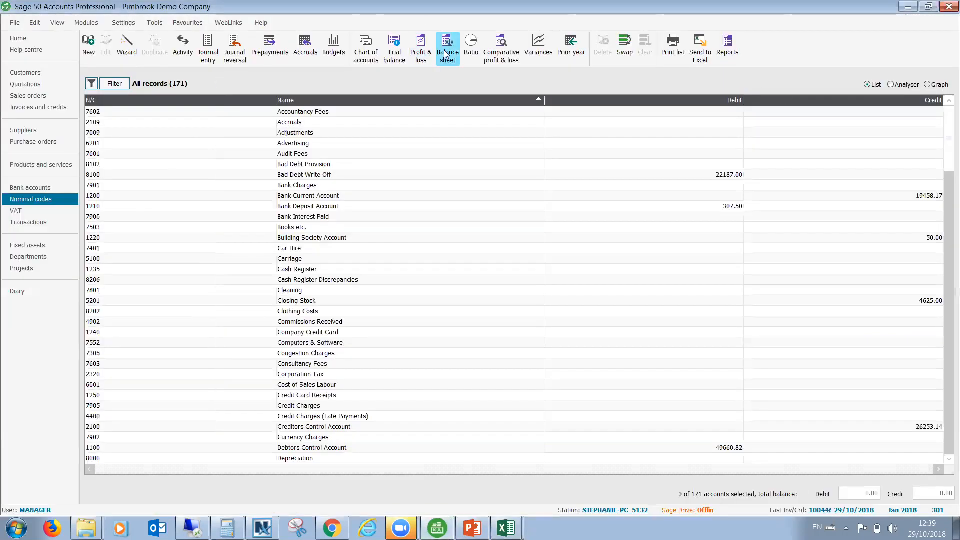
{"action": "left_click", "coordinate": [448, 54]}
{"action": "left_click", "coordinate": [453, 321]}
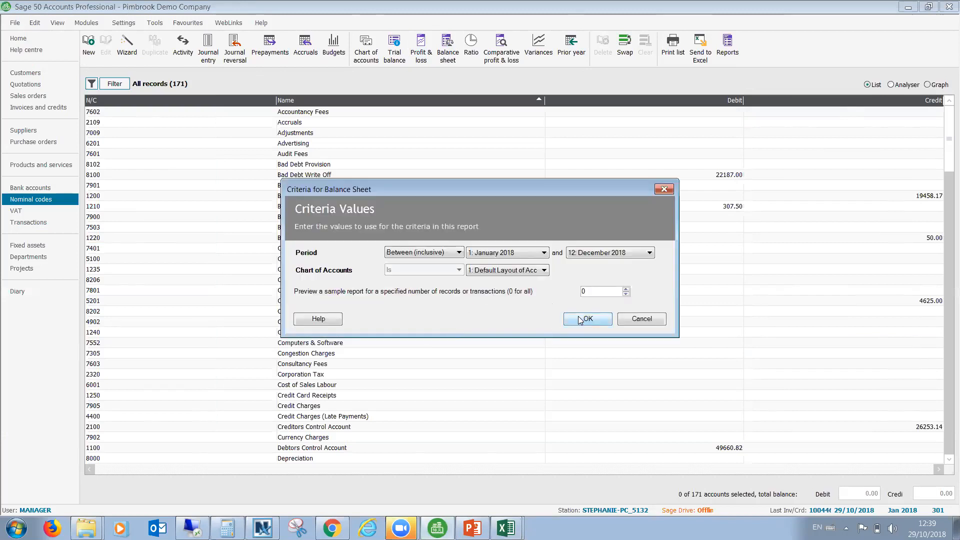
{"action": "left_click", "coordinate": [579, 319]}
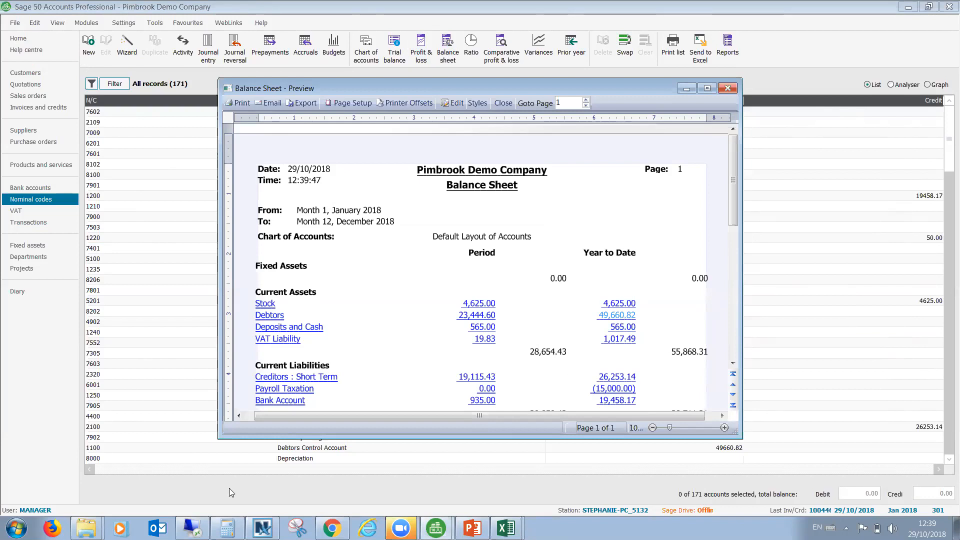
- Switch to the Balance Sheet (Mth on Mth) workbook in Excel, update it from the Sage data, and select the Debtors Control Account row
{"action": "mouse_move", "coordinate": [506, 529]}
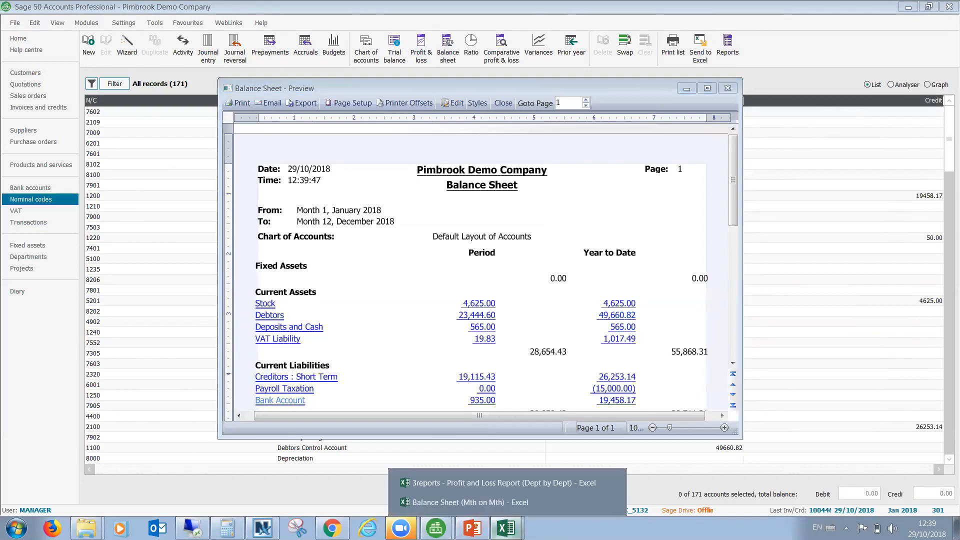
{"action": "left_click", "coordinate": [489, 502]}
{"action": "left_click", "coordinate": [43, 196]}
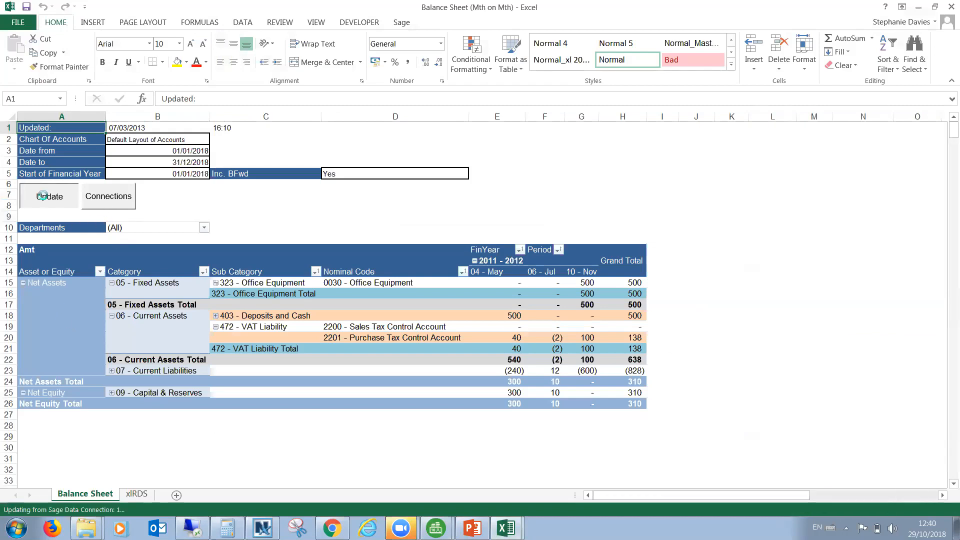
{"action": "left_click", "coordinate": [555, 320]}
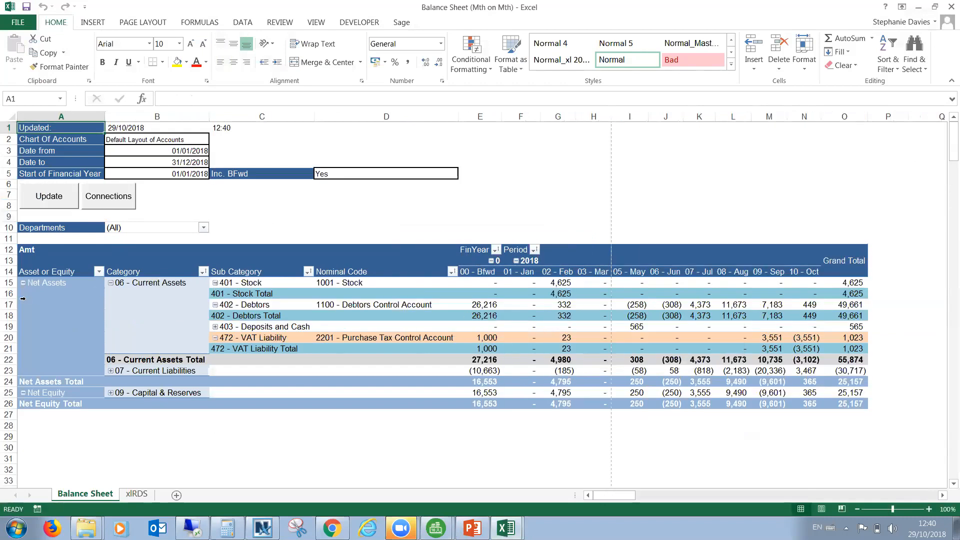
{"action": "left_click", "coordinate": [8, 303]}
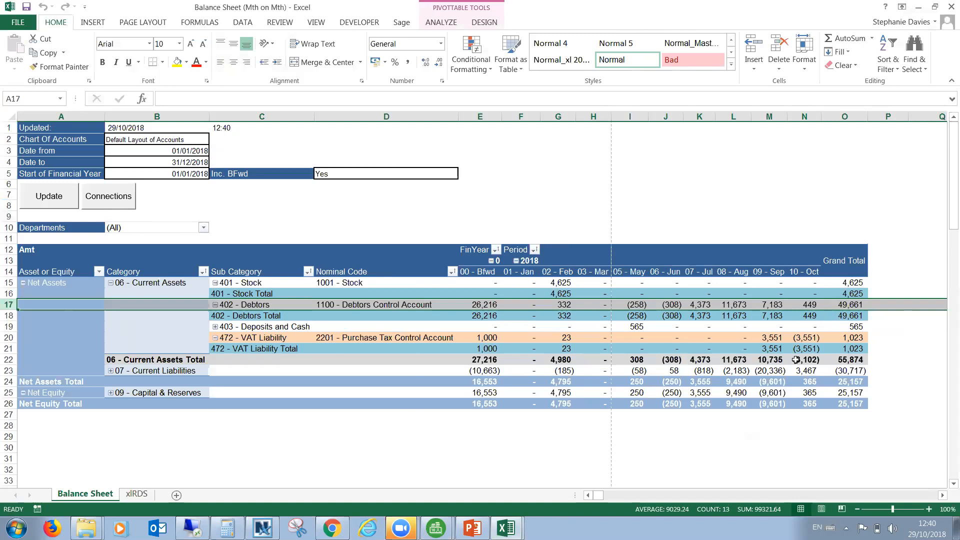
- Switch to the Balance Sheet preview in Sage 50 to compare its Debtors figure with the workbook, and minimise the preview
{"action": "left_click", "coordinate": [505, 528]}
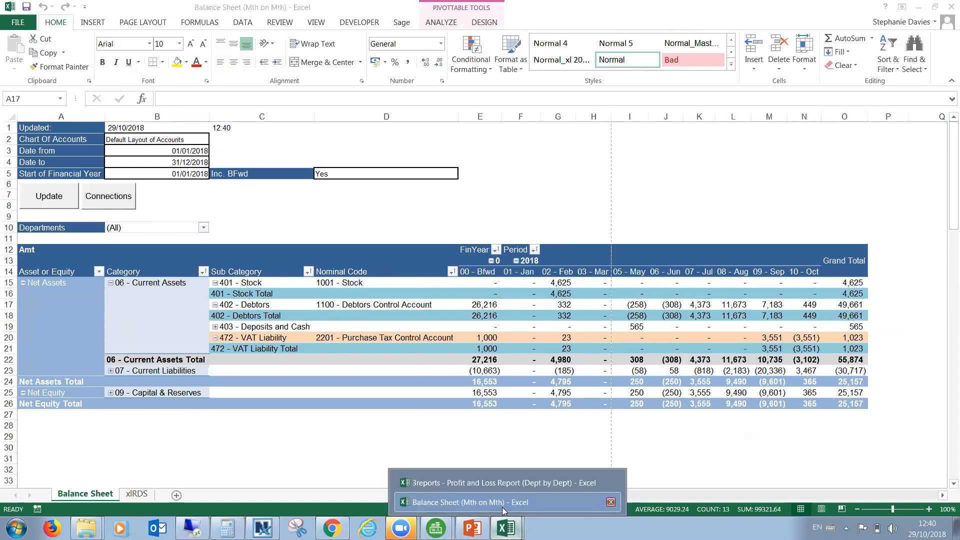
{"action": "mouse_move", "coordinate": [436, 528]}
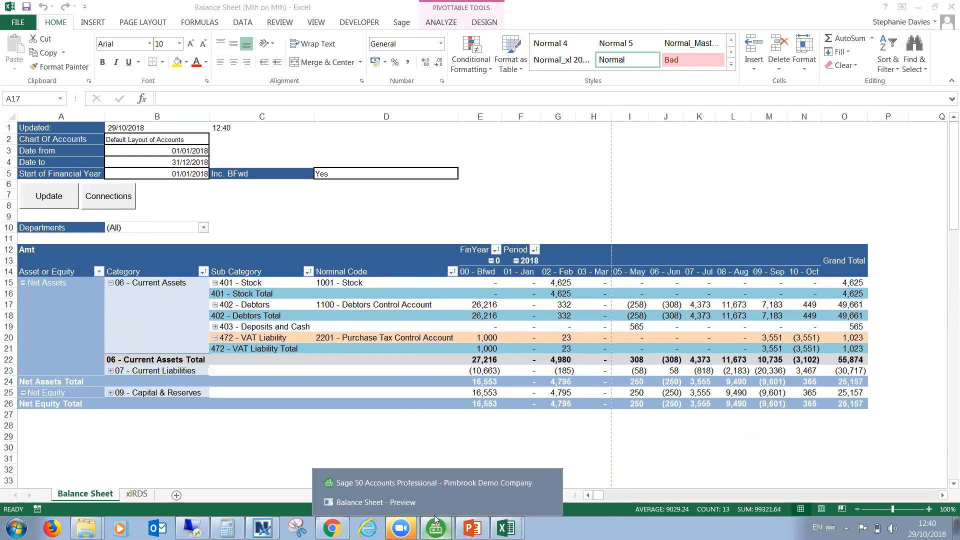
{"action": "left_click", "coordinate": [384, 502]}
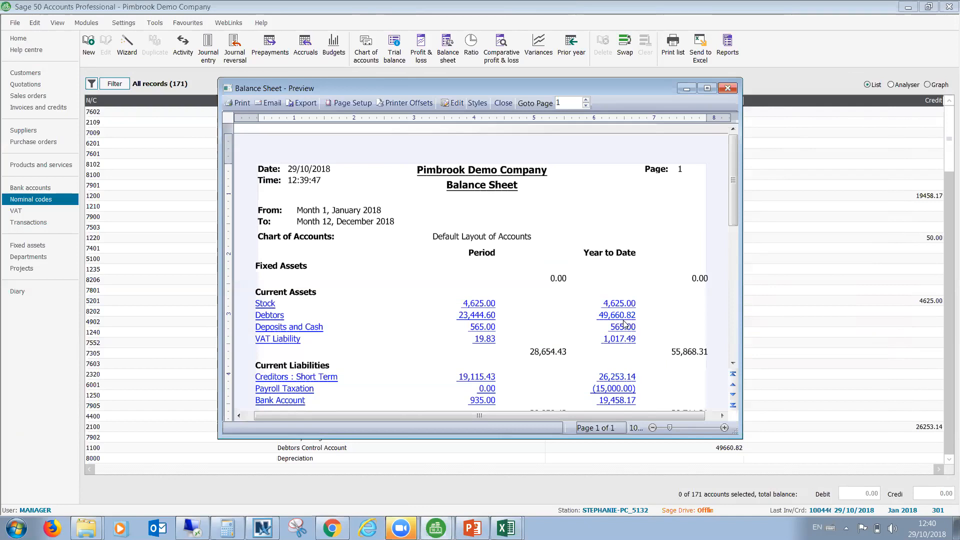
{"action": "left_click", "coordinate": [685, 90]}
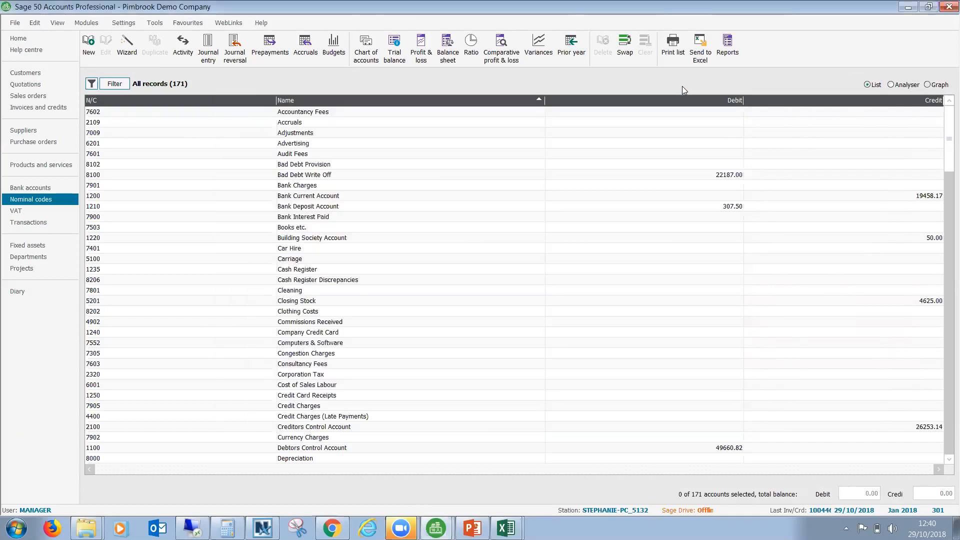
- In Invoices and credits, process all the recurring invoices due up to 29/10/2018 and close the recurring items list
{"action": "left_click", "coordinate": [38, 72]}
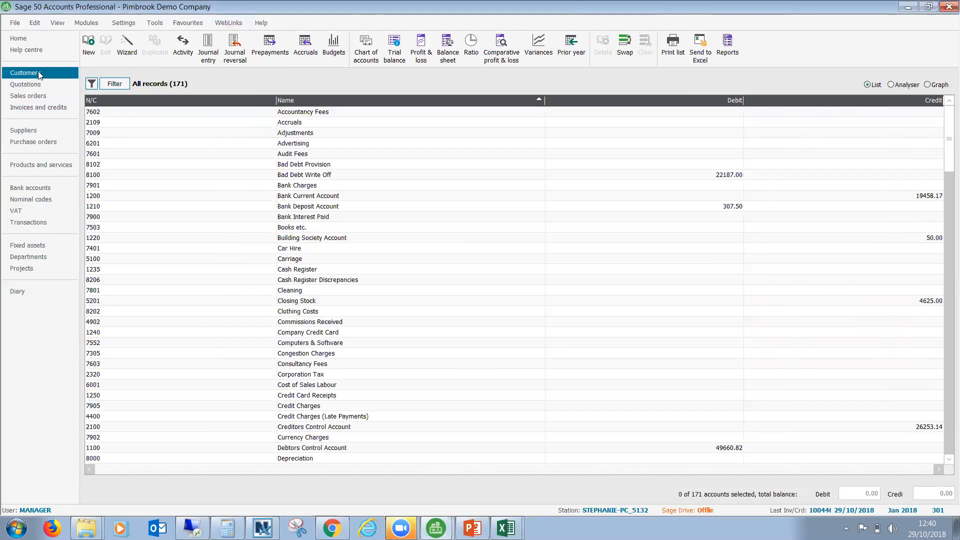
{"action": "left_click", "coordinate": [39, 108]}
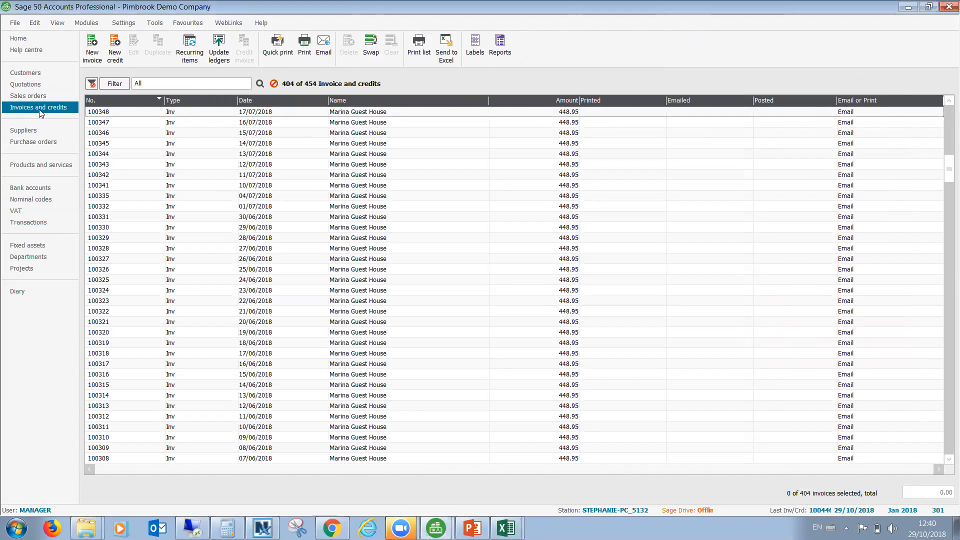
{"action": "left_click", "coordinate": [188, 49]}
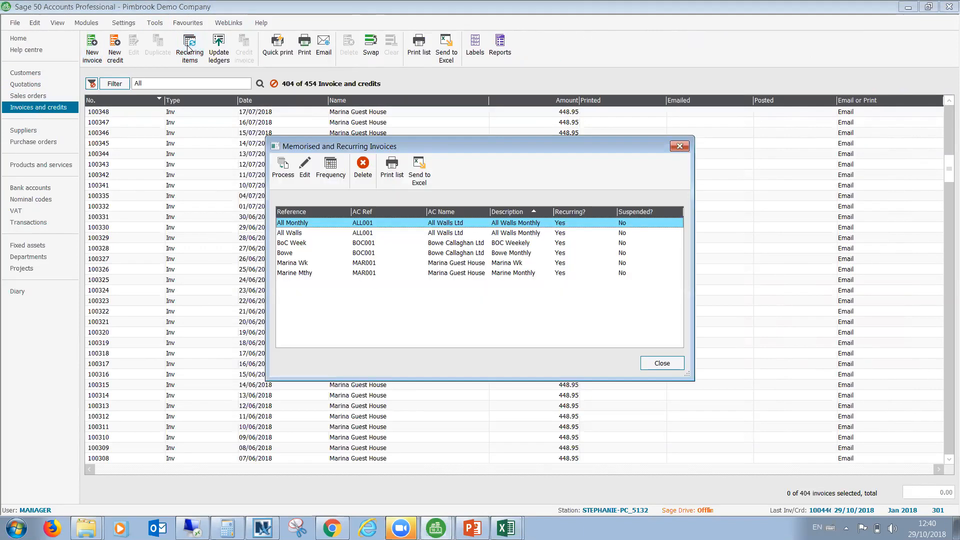
{"action": "left_click", "coordinate": [284, 168]}
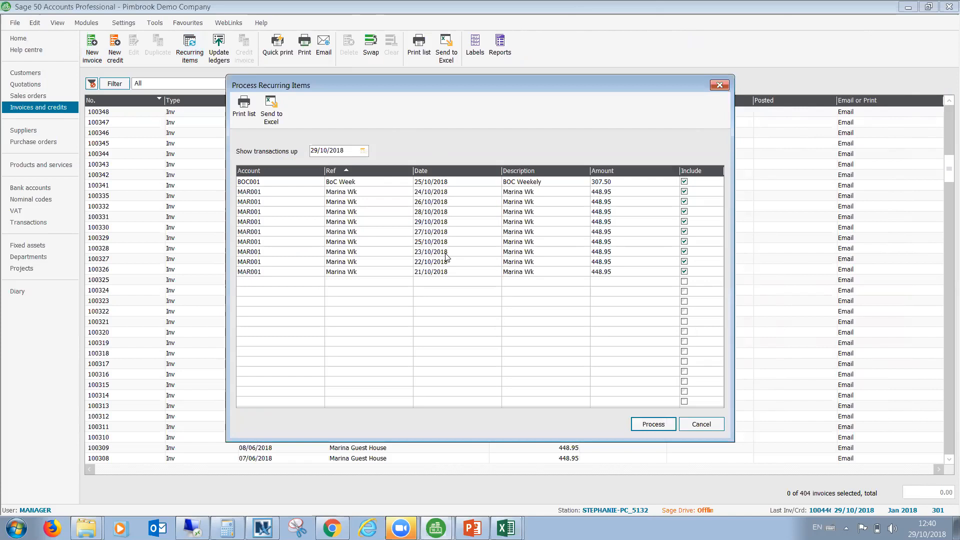
{"action": "left_click", "coordinate": [653, 423]}
{"action": "left_click", "coordinate": [534, 323]}
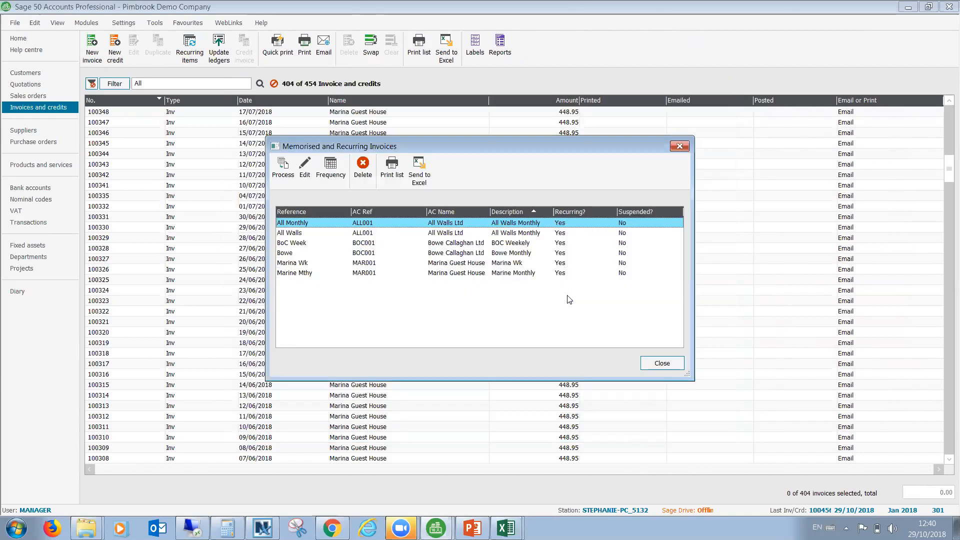
{"action": "left_click", "coordinate": [680, 146]}
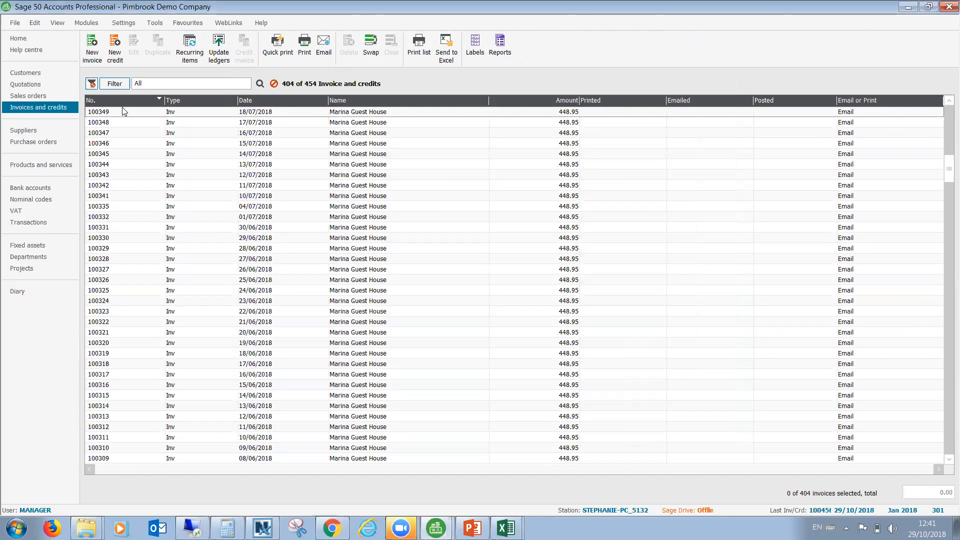
- List all invoices unfiltered by date, newest first, and duplicate the Marina Guest House invoice dated 29/10/2018
{"action": "left_click", "coordinate": [284, 98]}
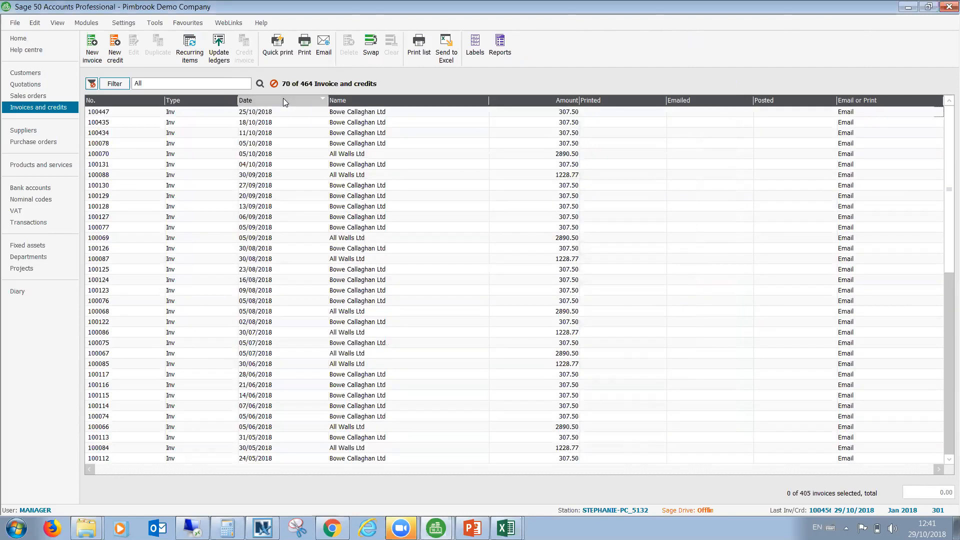
{"action": "left_click", "coordinate": [92, 84]}
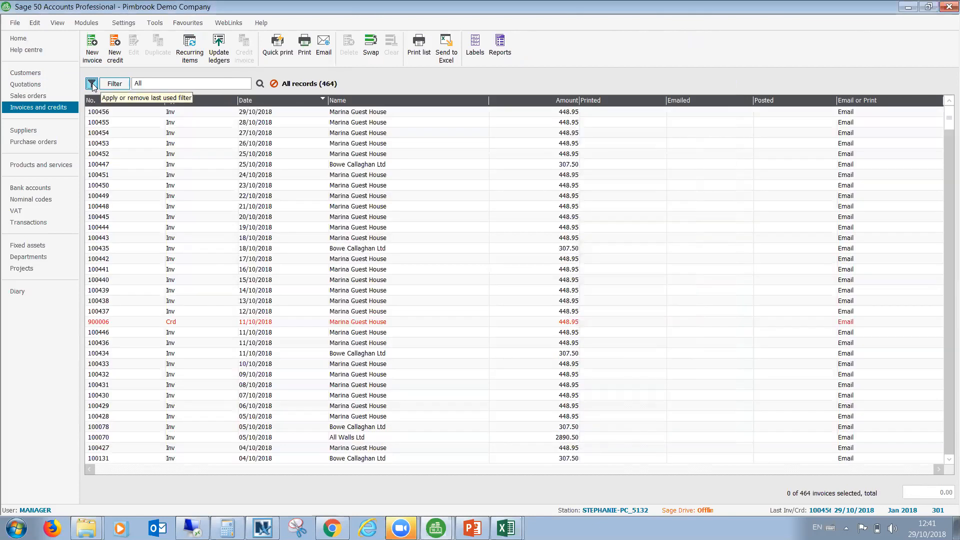
{"action": "left_click", "coordinate": [257, 114]}
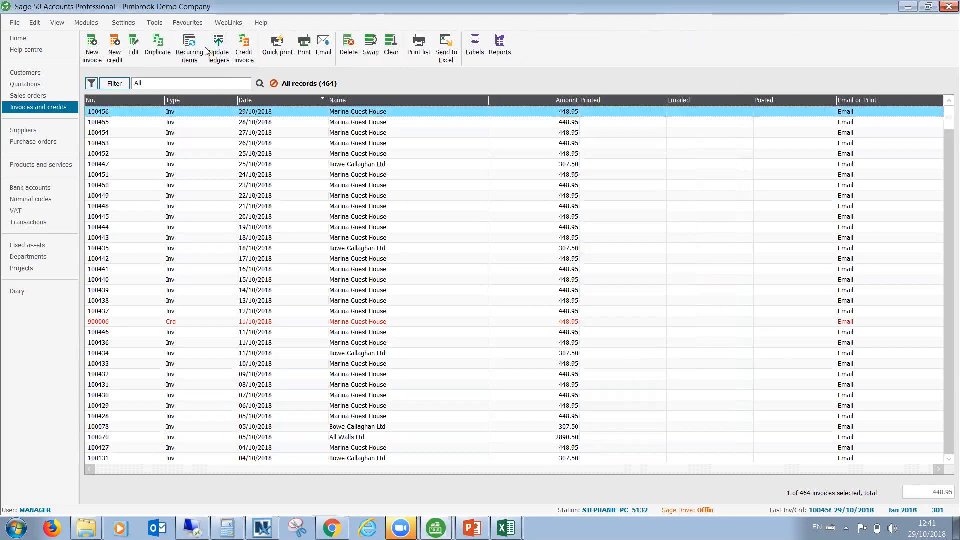
{"action": "left_click", "coordinate": [158, 49]}
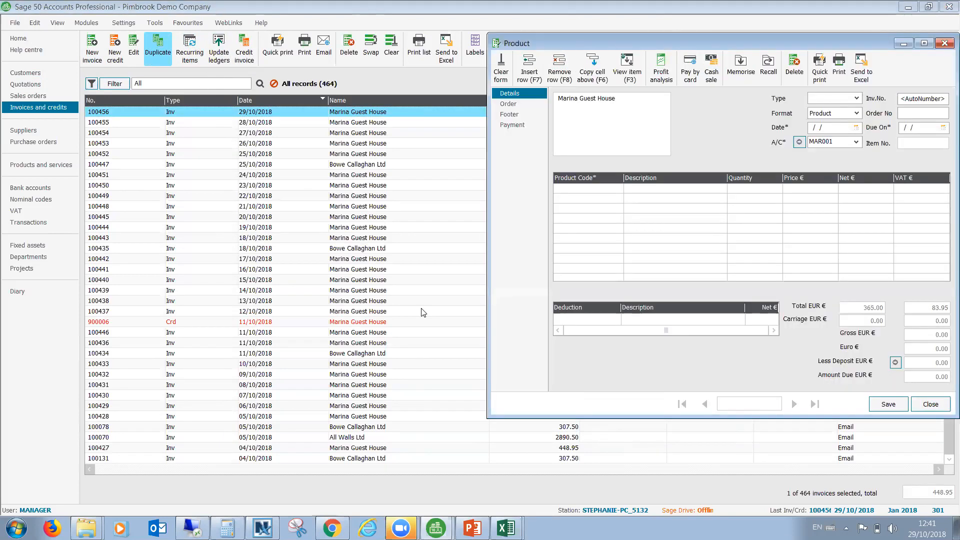
{"action": "left_click_drag", "start_coordinate": [689, 42], "coordinate": [548, 34]}
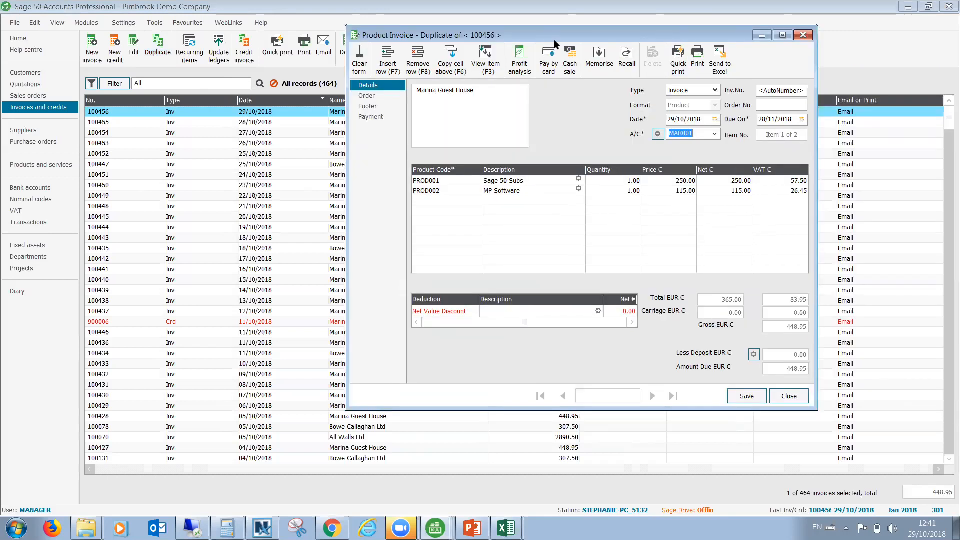
- Add an S1 special product line to the duplicate invoice, described as Additional Charge, with a unit price of 120.00
{"action": "left_click", "coordinate": [465, 202]}
{"action": "left_click", "coordinate": [477, 201]}
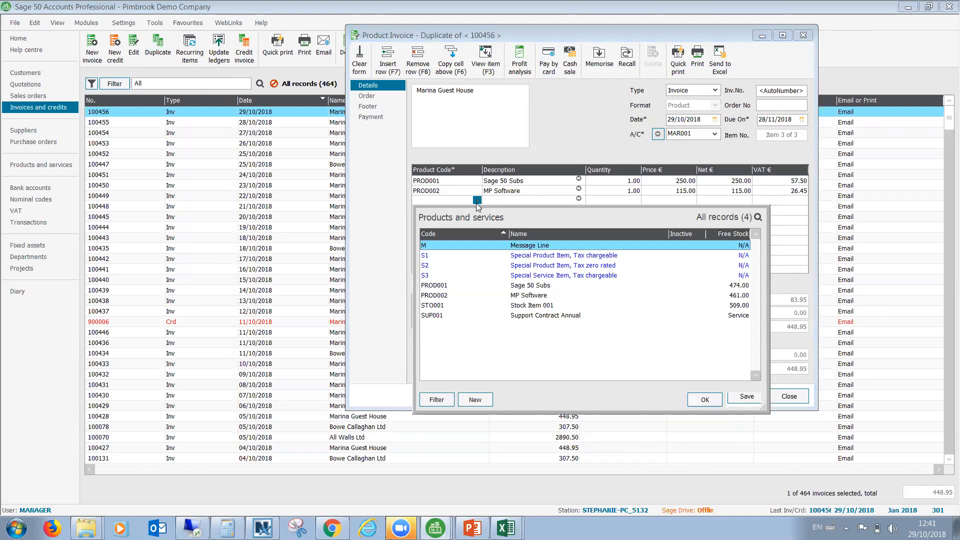
{"action": "left_click", "coordinate": [494, 256]}
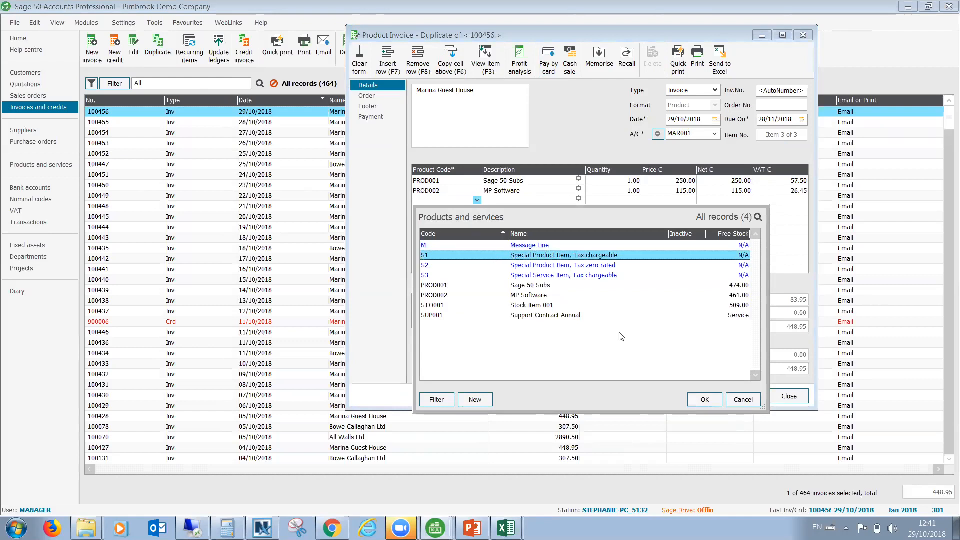
{"action": "left_click", "coordinate": [705, 400]}
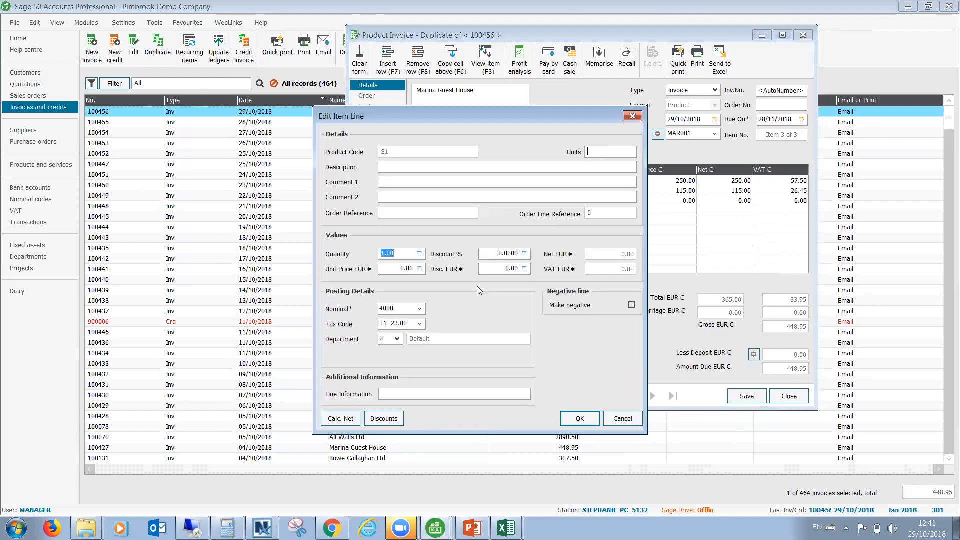
{"action": "left_click", "coordinate": [449, 166]}
{"action": "key", "text": "BackSpace"}
{"action": "key", "text": "BackSpace"}
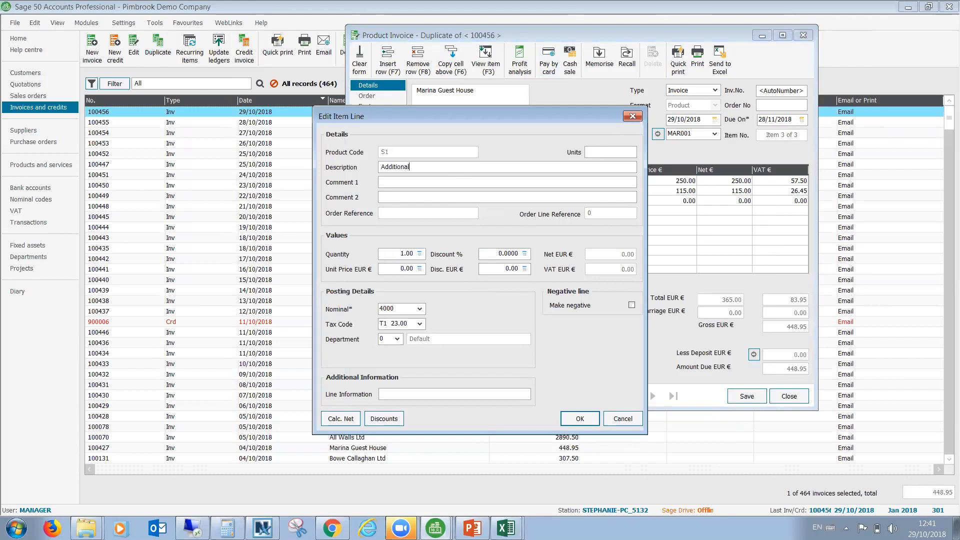
{"action": "left_click", "coordinate": [394, 270]}
{"action": "type", "text": "120"}
{"action": "left_click", "coordinate": [580, 419]}
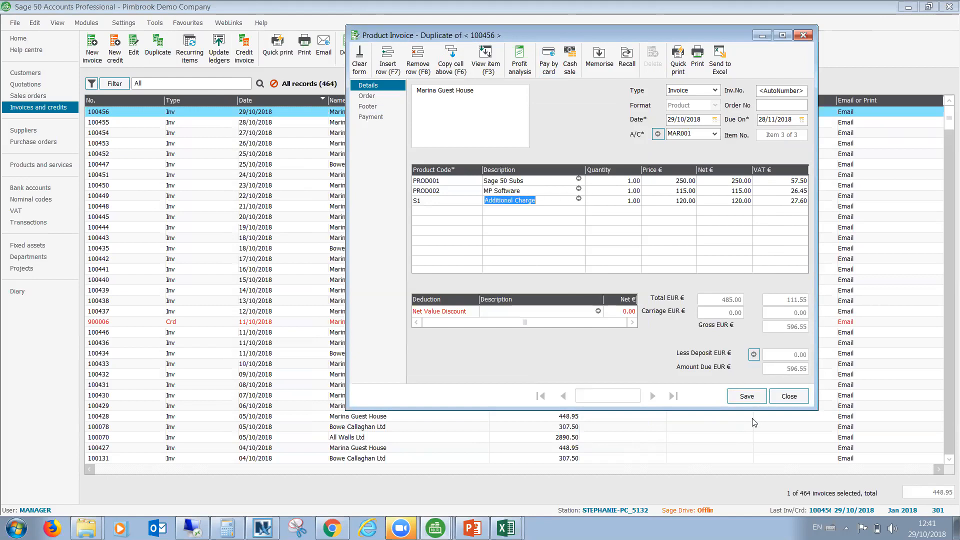
- Date the duplicate invoice 30/10/2018, save it, and close the invoice window
{"action": "double_click", "coordinate": [675, 120]}
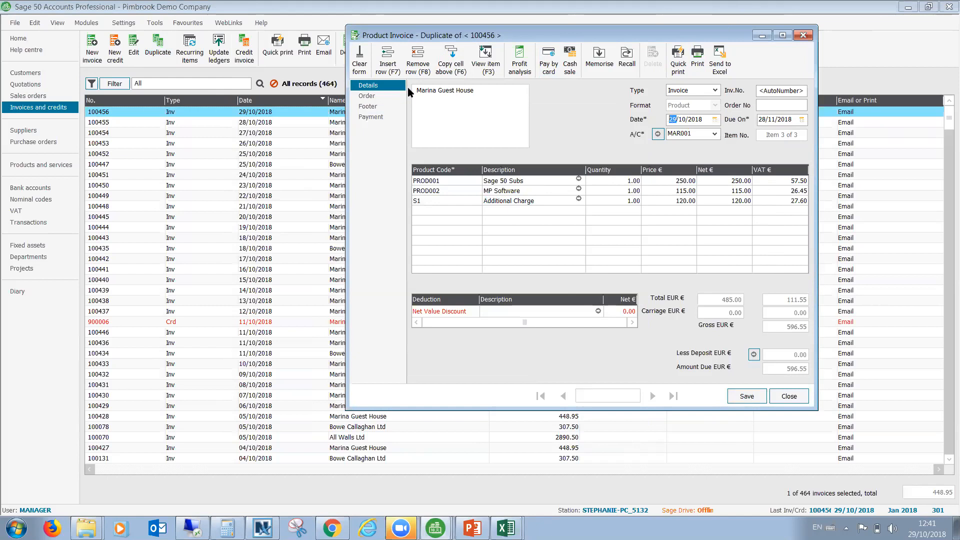
{"action": "type", "text": "30"}
{"action": "left_click", "coordinate": [746, 396]}
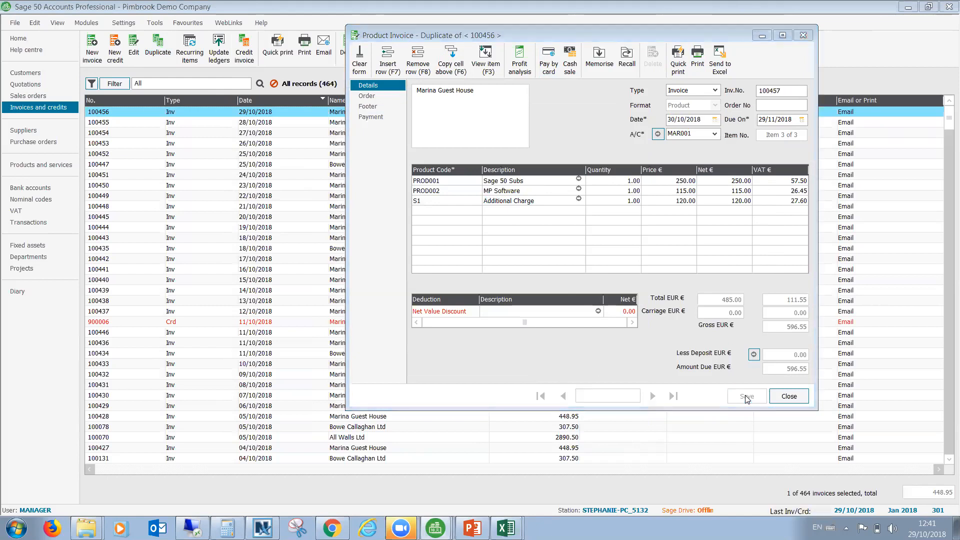
{"action": "left_click", "coordinate": [790, 398]}
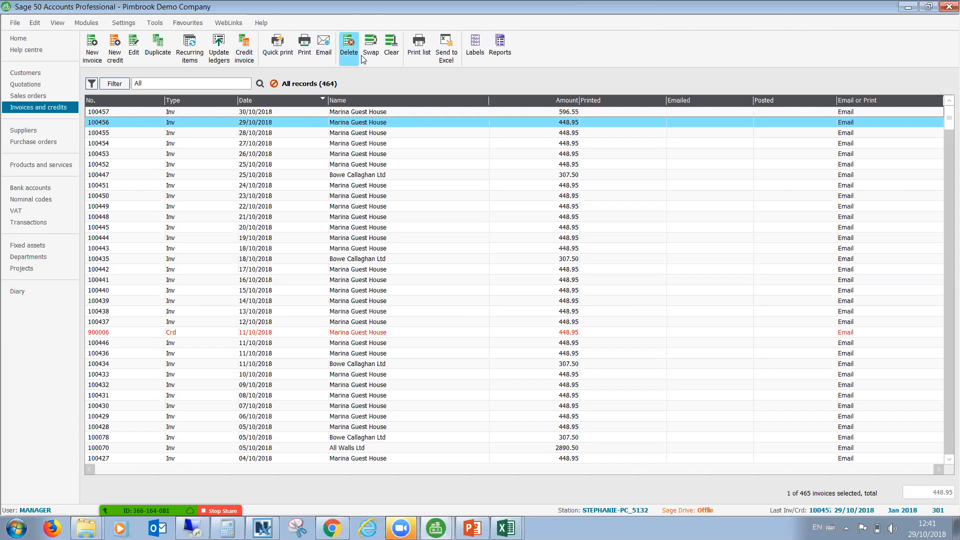
- Create and save a full credit note from the Marina Guest House invoice dated 29/10/2018
{"action": "left_click", "coordinate": [244, 49]}
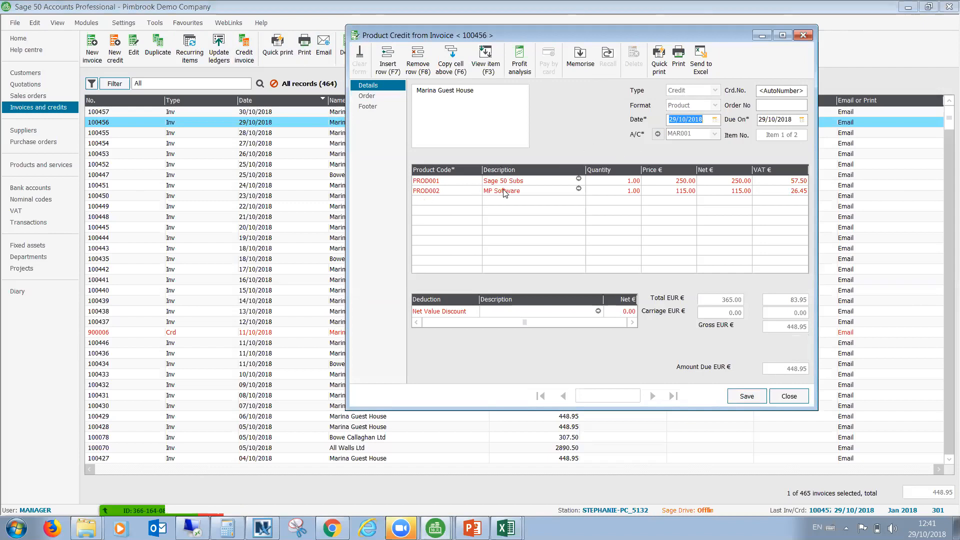
{"action": "left_click", "coordinate": [748, 396]}
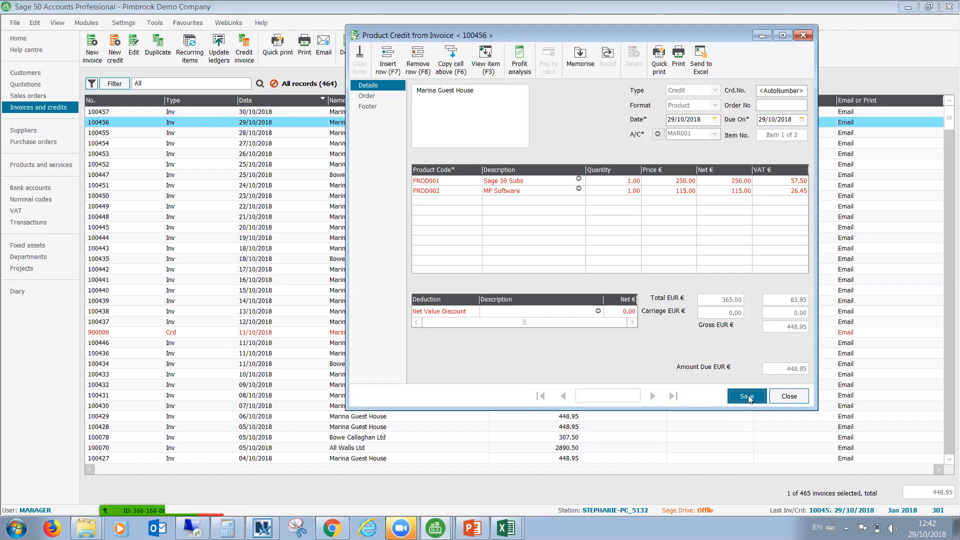
{"action": "left_click", "coordinate": [789, 396]}
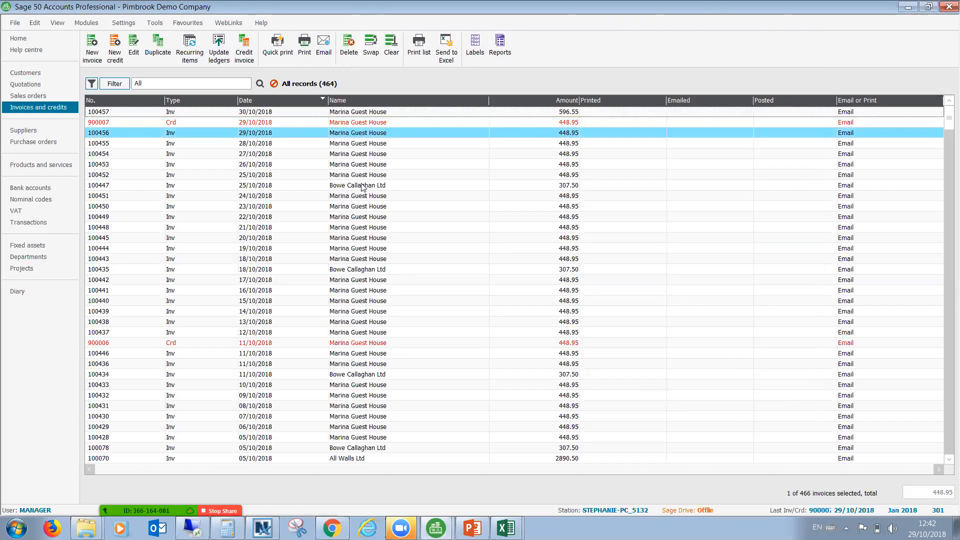
- Update the ledgers with only the Marina Guest House invoice dated 28/10/2018, and close the Update Ledgers preview
{"action": "left_click", "coordinate": [334, 134]}
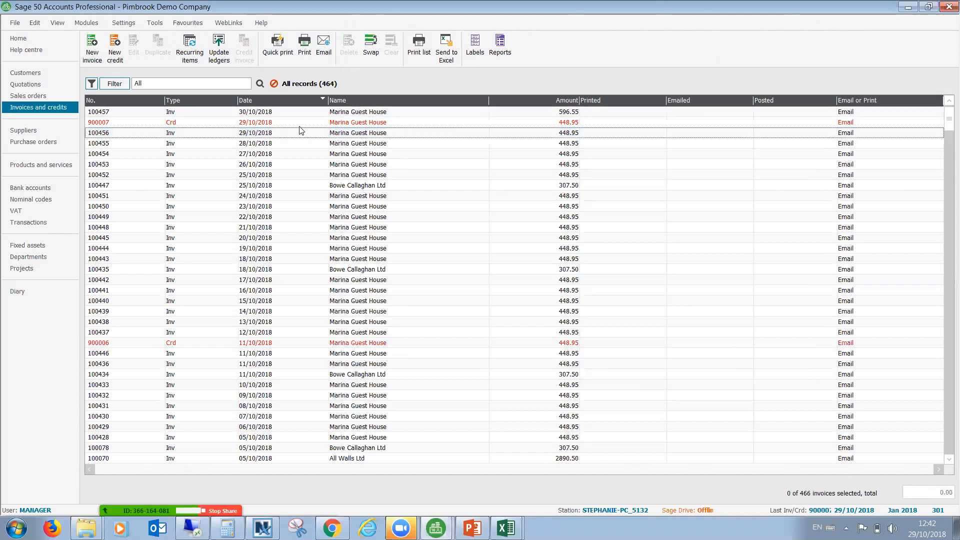
{"action": "left_click", "coordinate": [281, 144]}
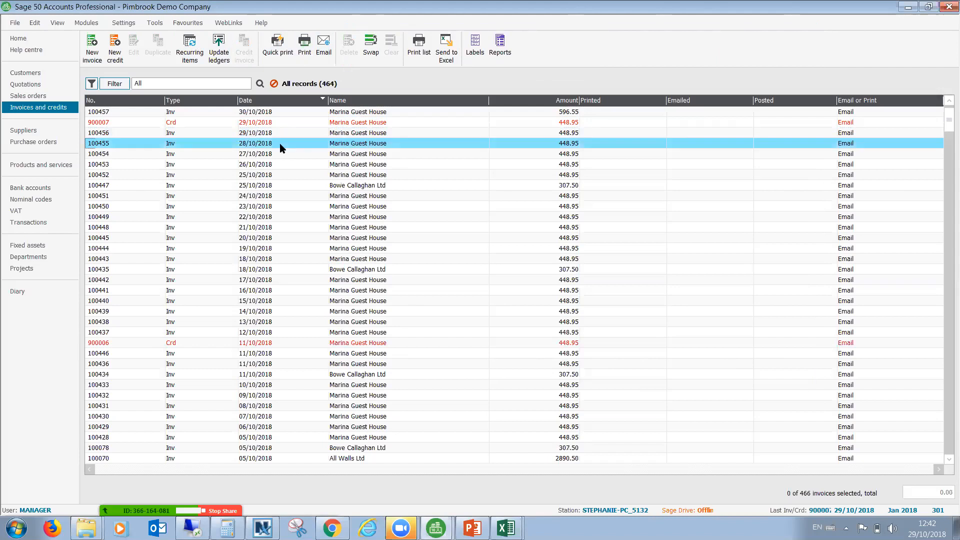
{"action": "left_click", "coordinate": [228, 56]}
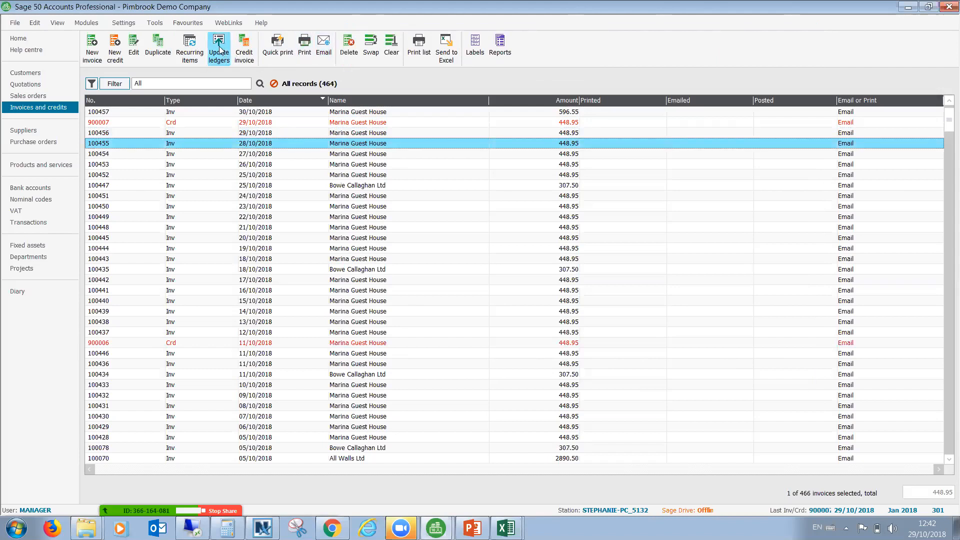
{"action": "left_click", "coordinate": [451, 264]}
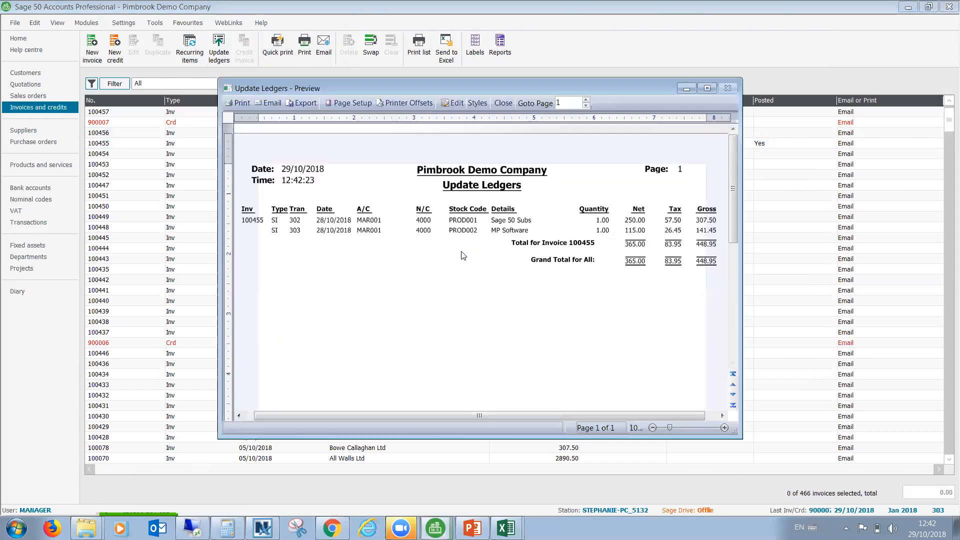
{"action": "left_click", "coordinate": [728, 88]}
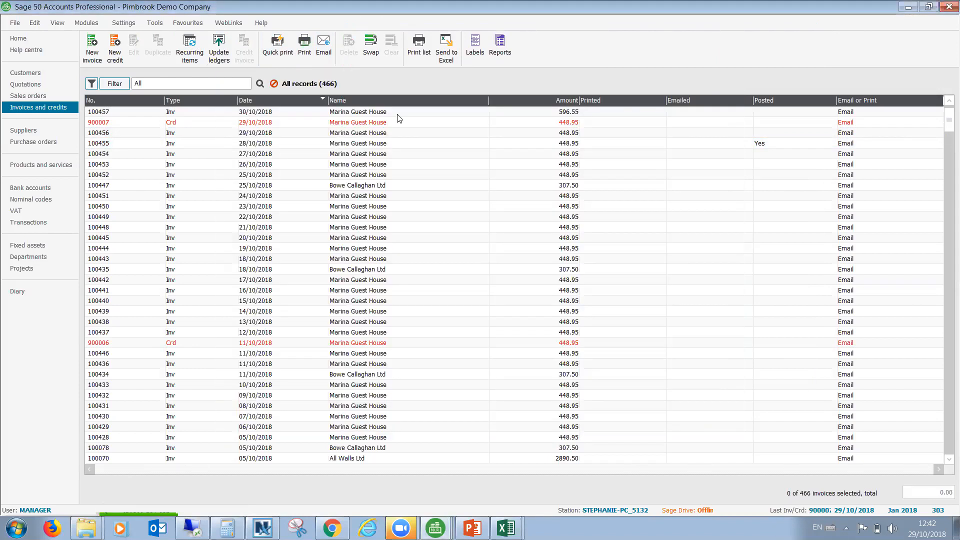
- Credit the posted Marina Guest House invoice dated 28/10/2018 in full, updating the credit note and allocating it to that invoice
{"action": "left_click", "coordinate": [356, 146]}
{"action": "left_click", "coordinate": [244, 48]}
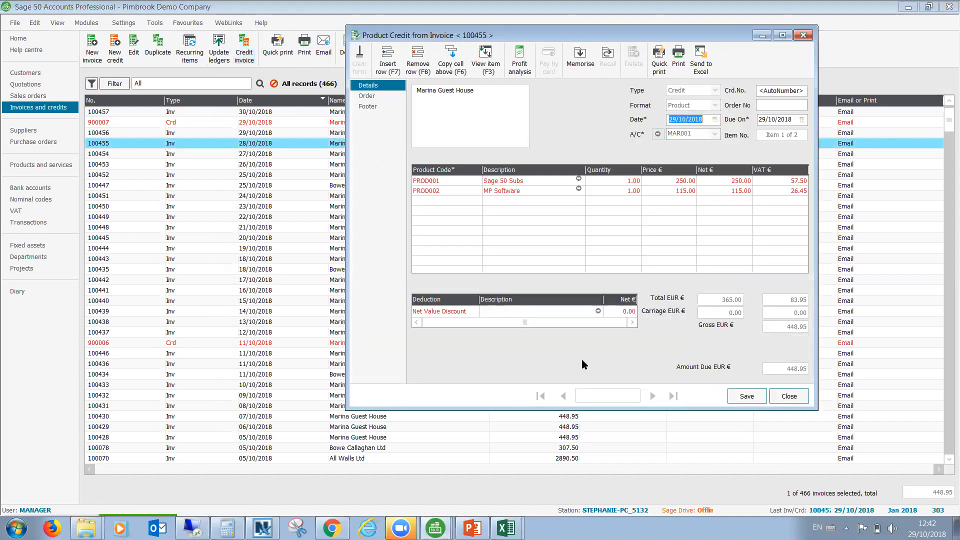
{"action": "left_click", "coordinate": [747, 396]}
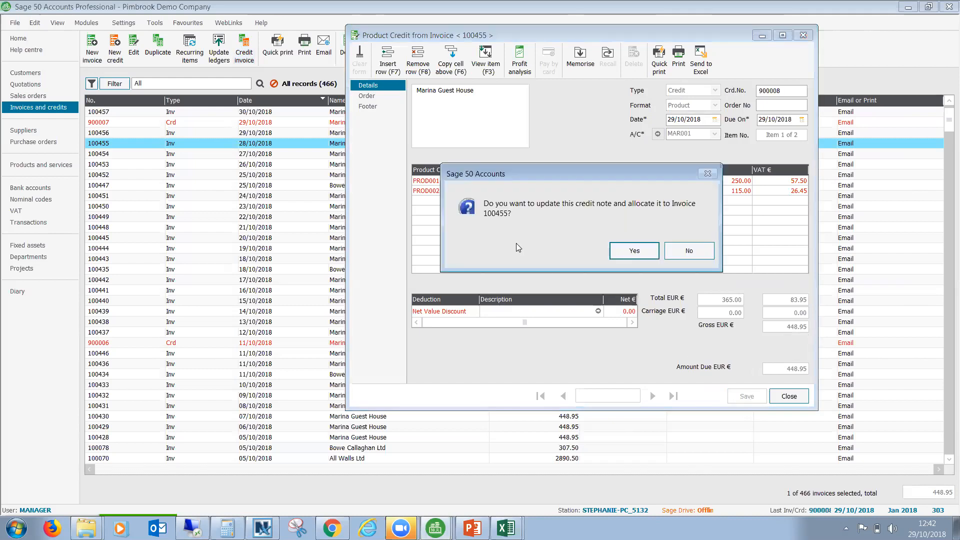
{"action": "left_click", "coordinate": [641, 251]}
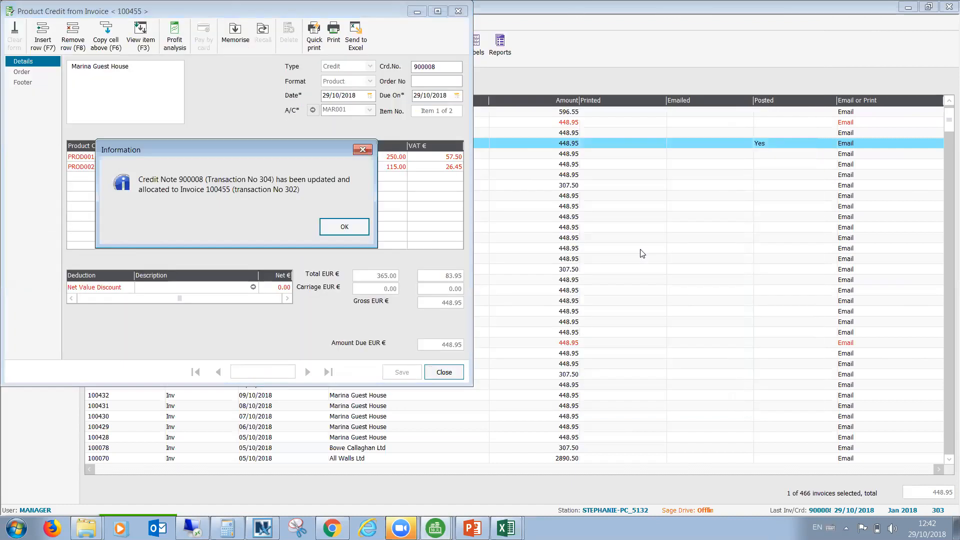
{"action": "left_click", "coordinate": [353, 228]}
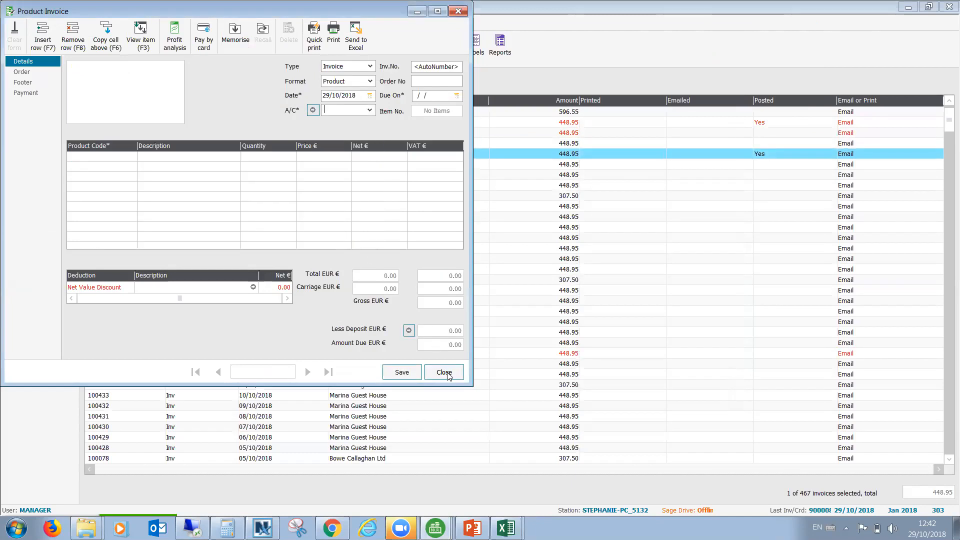
- Close the blank product invoice window and deselect the Marina Guest House invoice dated 28/10/2018 in the invoice list
{"action": "left_click", "coordinate": [458, 11]}
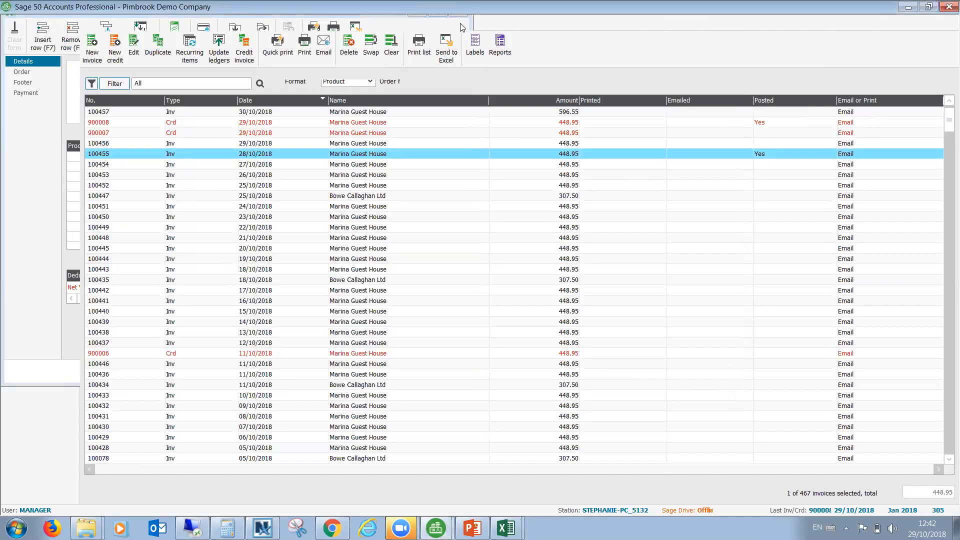
{"action": "left_click", "coordinate": [409, 122]}
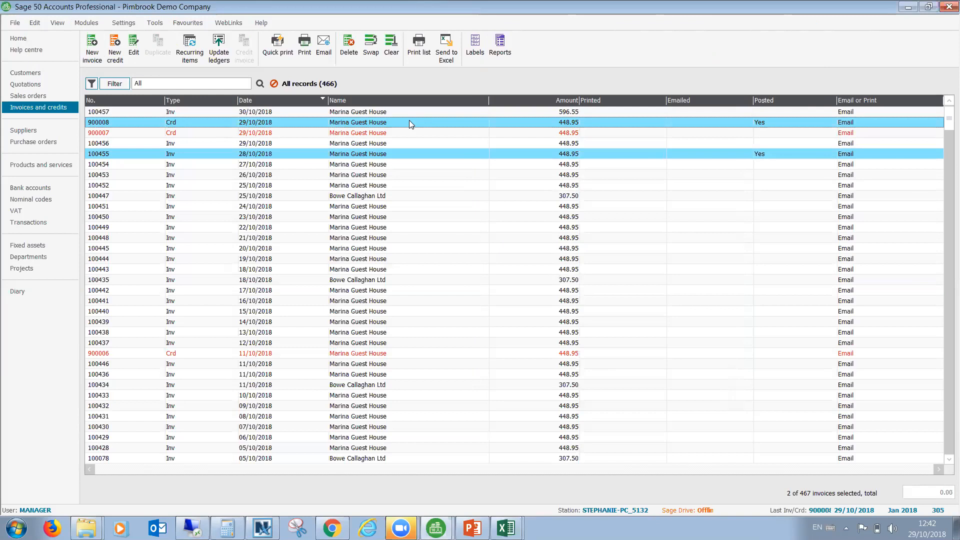
{"action": "left_click", "coordinate": [409, 122]}
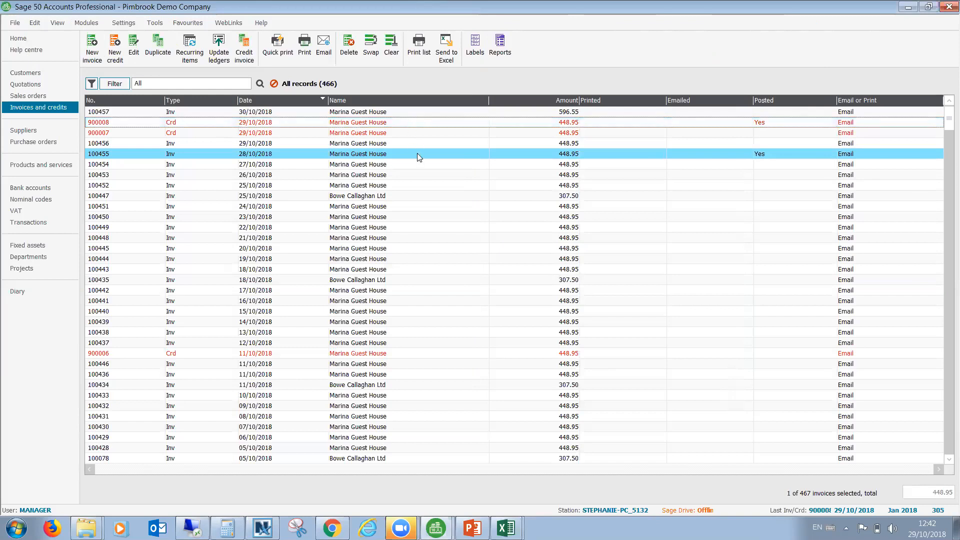
{"action": "left_click", "coordinate": [418, 153]}
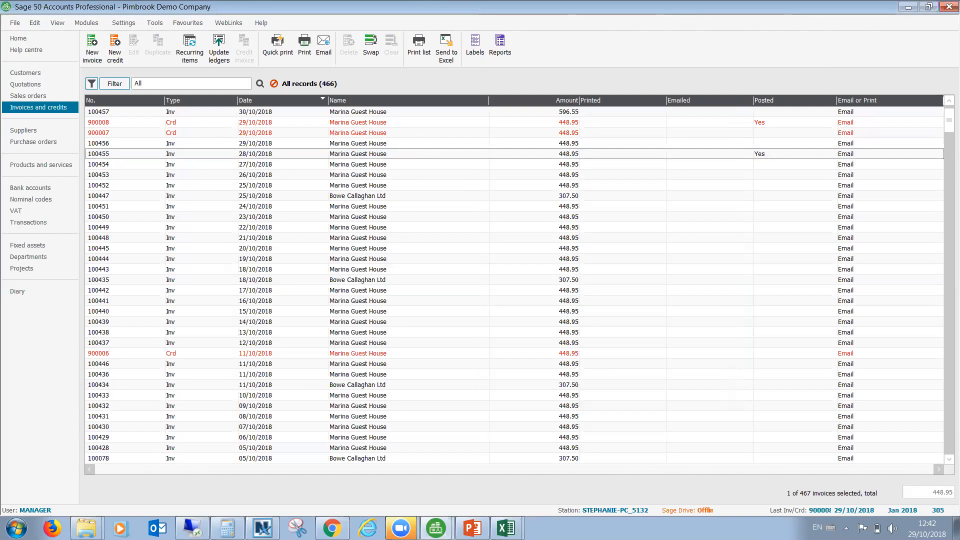
- Switch to the PowerPoint webinar presentation and start the slide show from the Contact Details slide
{"action": "left_click", "coordinate": [472, 528]}
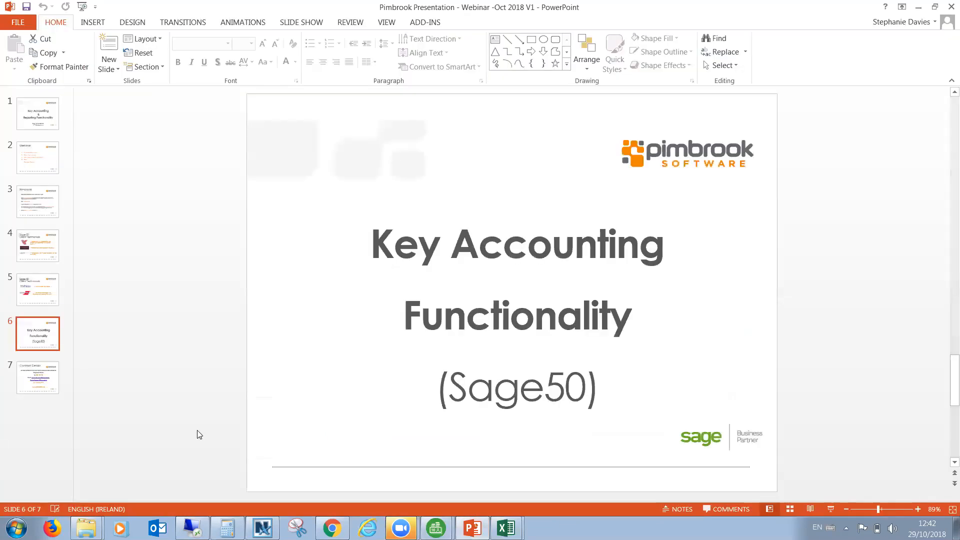
{"action": "left_click", "coordinate": [38, 379]}
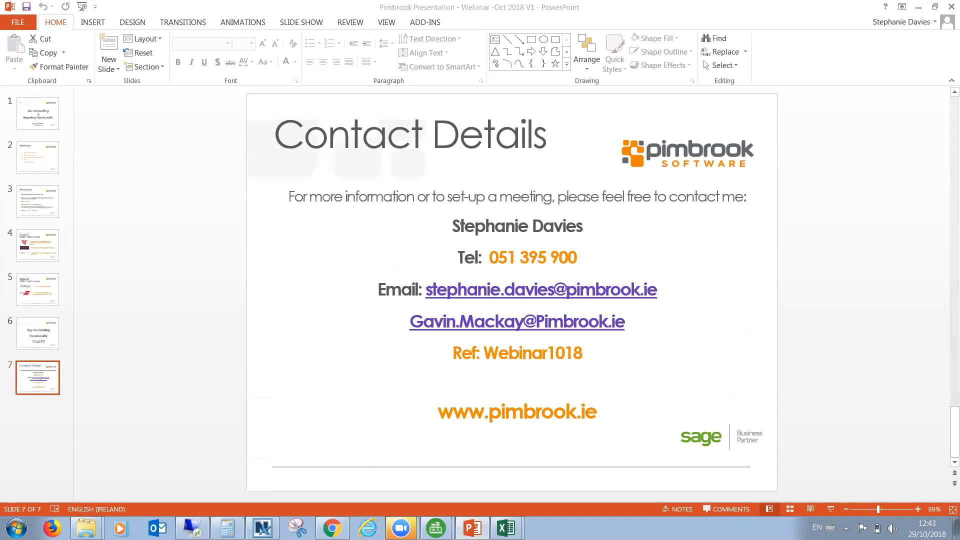
{"action": "left_click", "coordinate": [831, 509]}
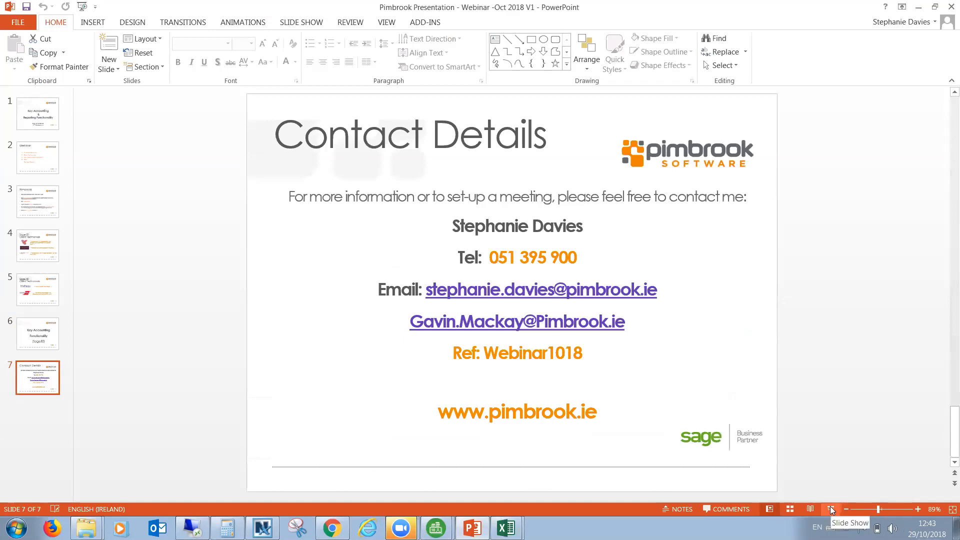